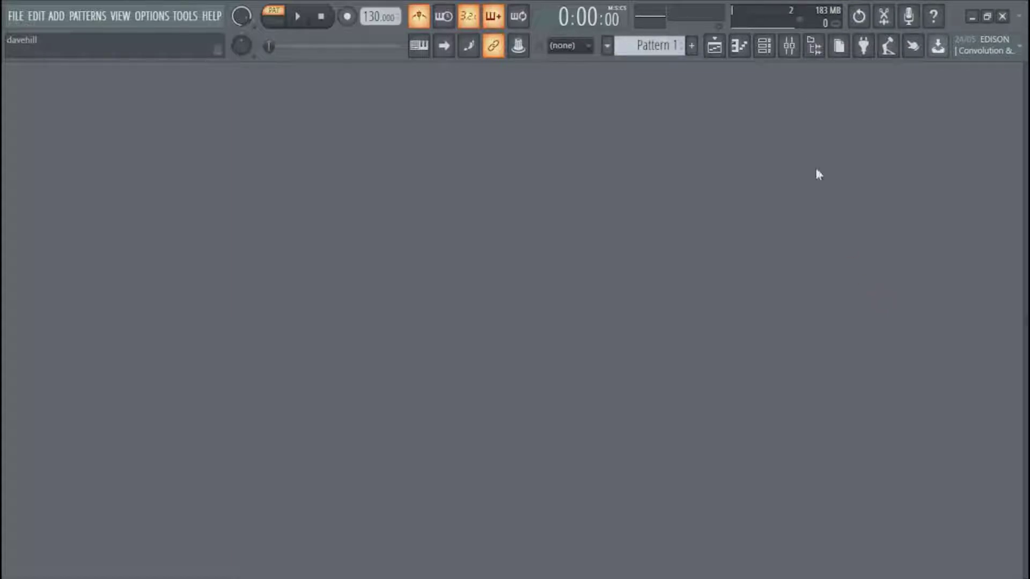
Step: Open the mixer and play the empty pattern to check which mixer track carries the metronome
{"action": "left_click", "coordinate": [789, 45]}
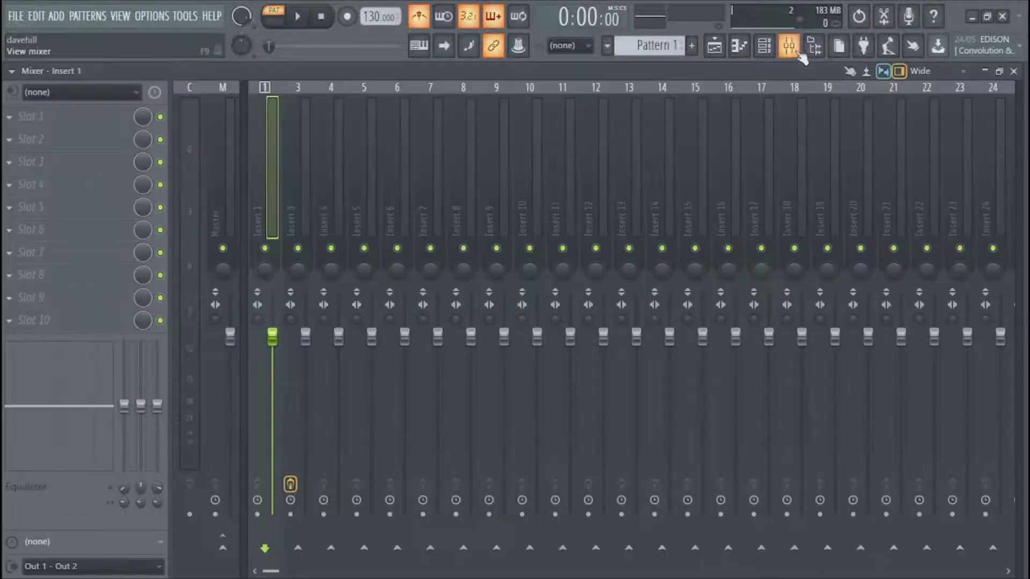
{"action": "left_click", "coordinate": [303, 19]}
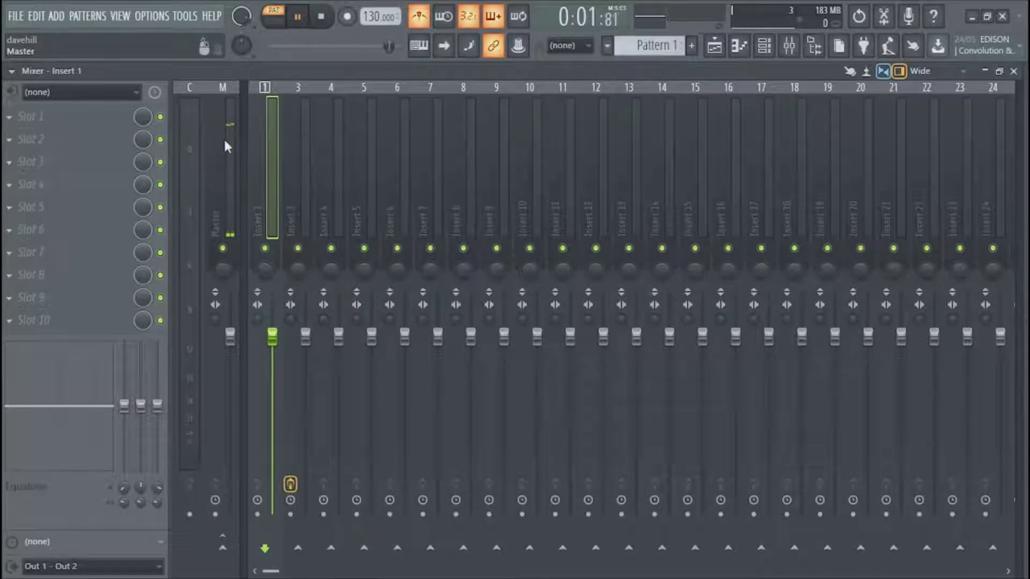
{"action": "key", "text": "space"}
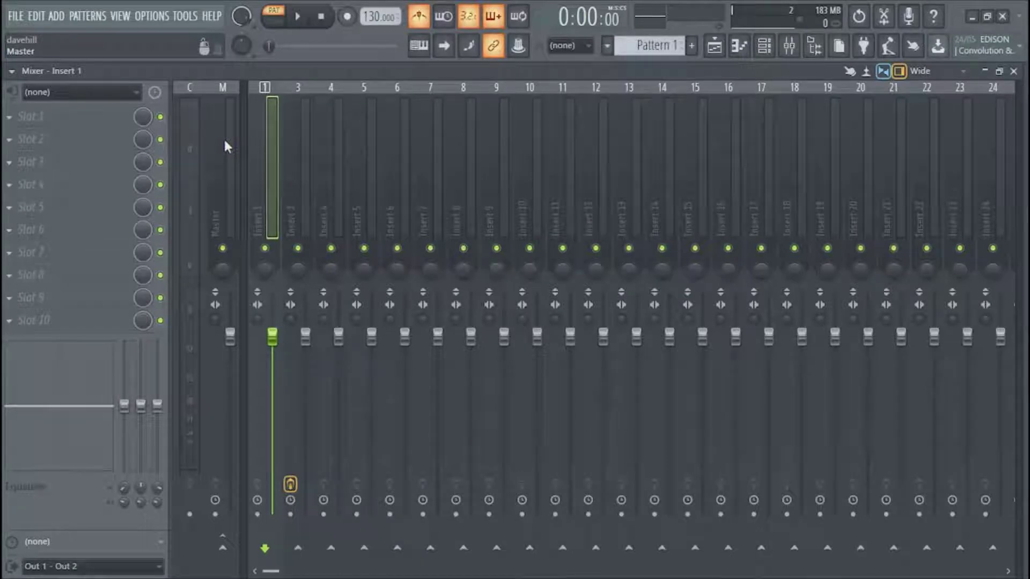
Step: Set the preview mixer track in the audio settings to Insert 1 so the metronome is routed there
{"action": "left_click", "coordinate": [165, 21]}
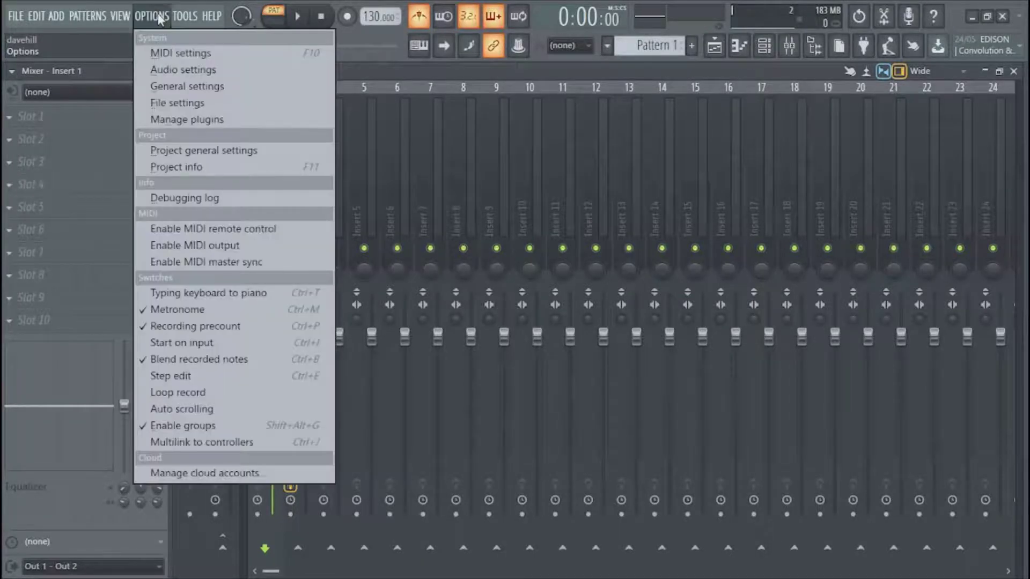
{"action": "left_click", "coordinate": [200, 70]}
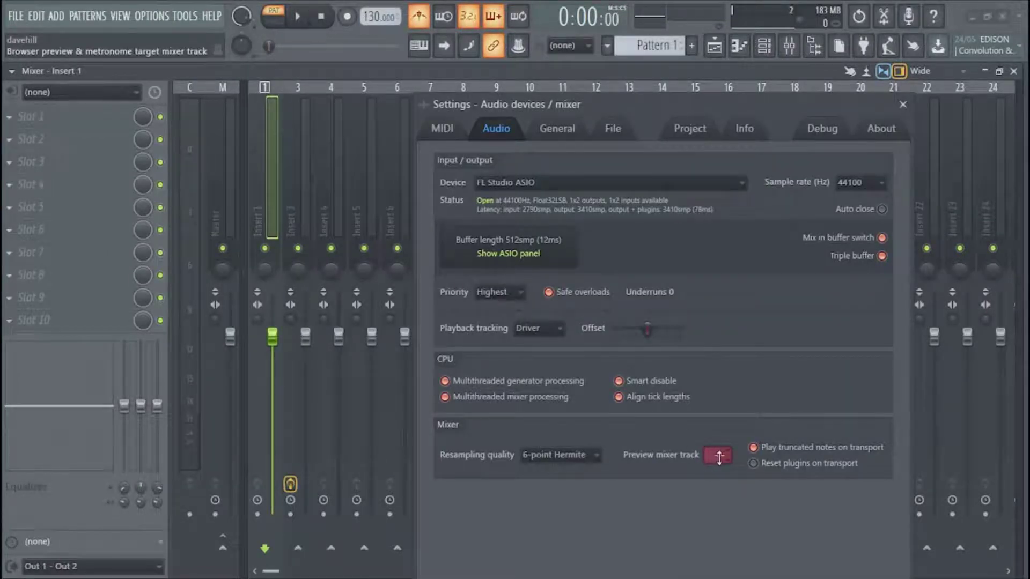
{"action": "left_click_drag", "start_coordinate": [719, 457], "coordinate": [718, 456]}
{"action": "left_click", "coordinate": [903, 104]}
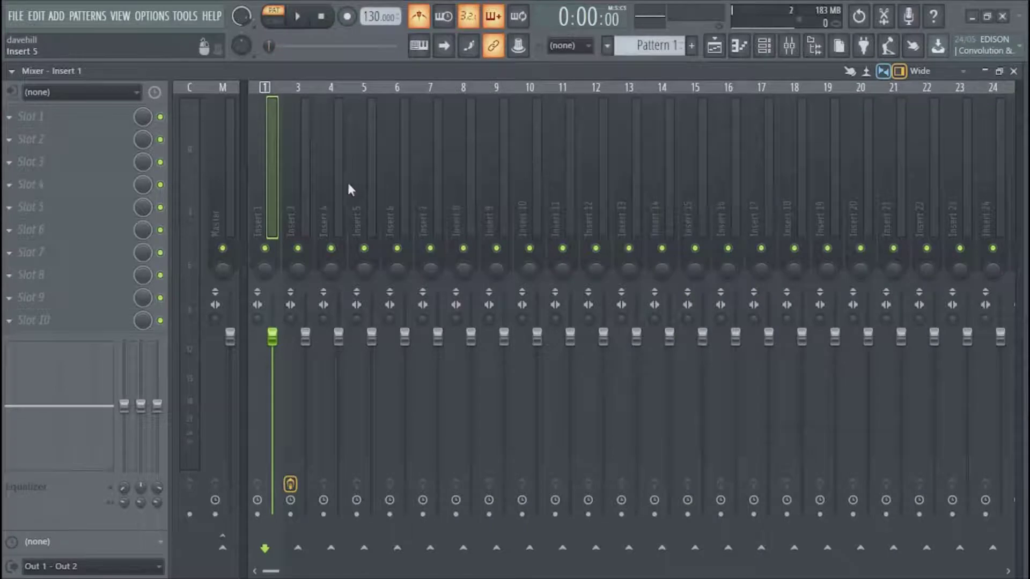
Step: Rename mixer track Insert 1 as Metronome
{"action": "right_click", "coordinate": [267, 155]}
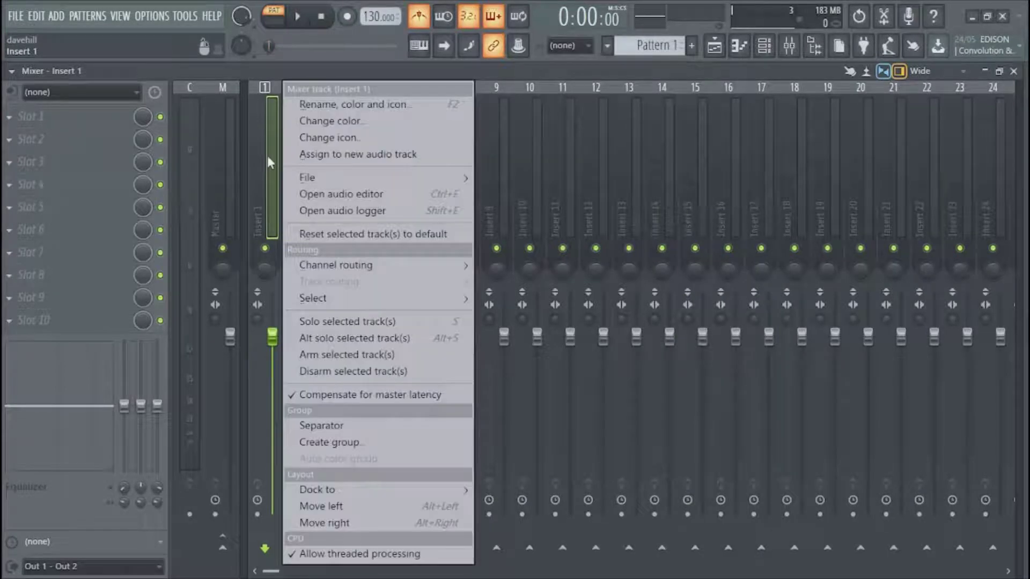
{"action": "left_click", "coordinate": [329, 105]}
{"action": "type", "text": "Metronome"}
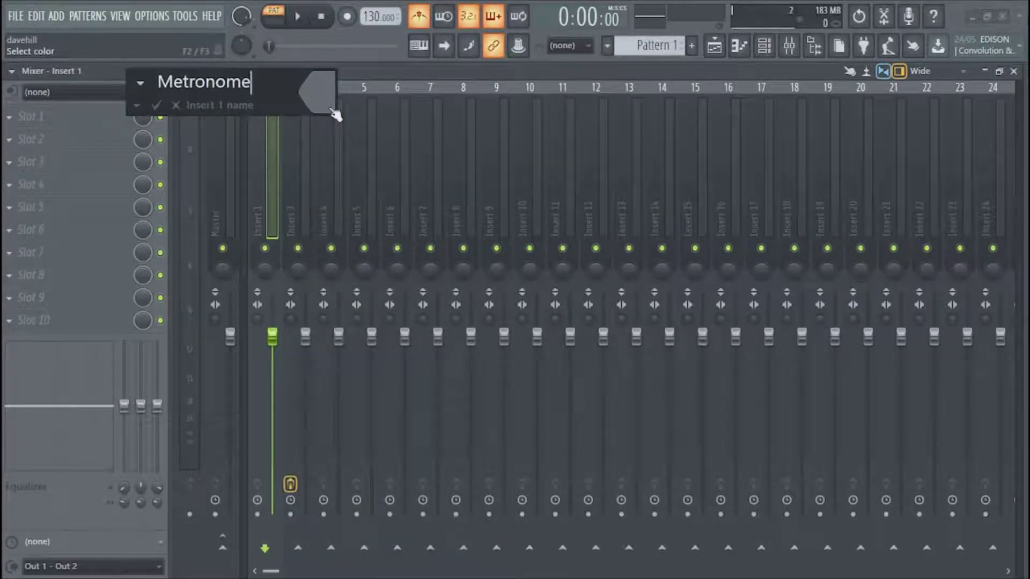
{"action": "key", "text": "Return"}
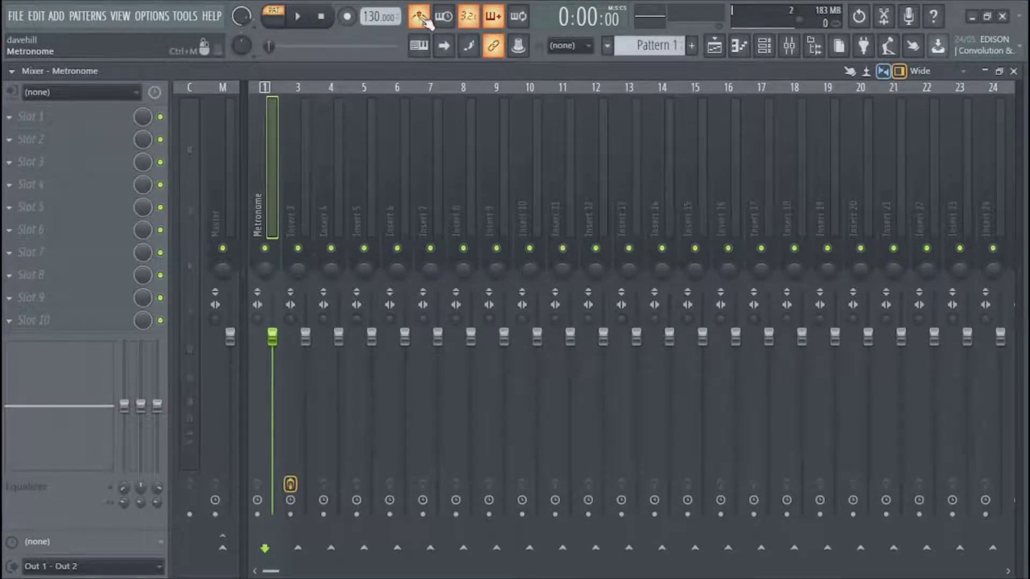
Step: Examine the available metronome sounds without changing the selection
{"action": "right_click", "coordinate": [422, 20]}
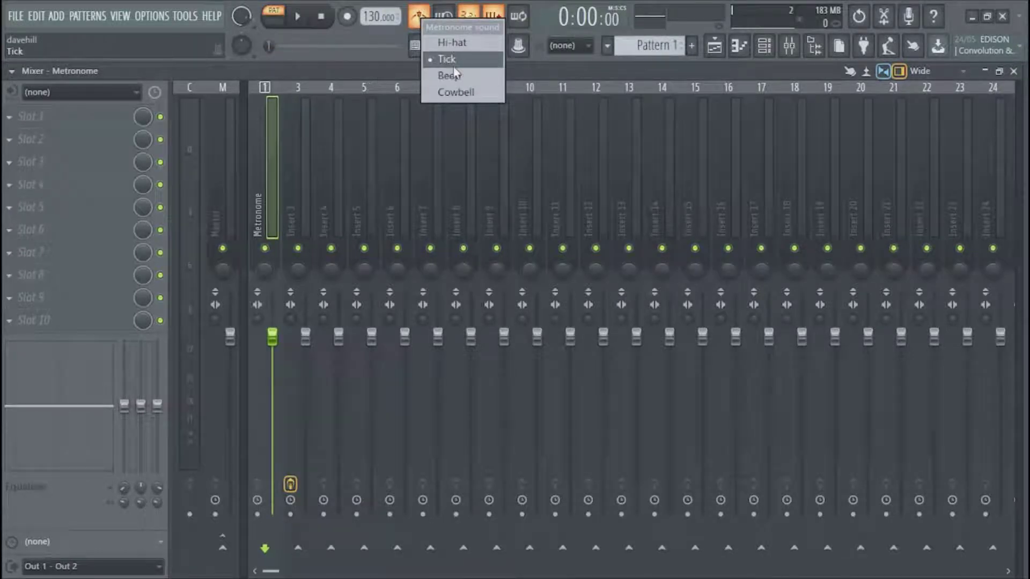
{"action": "left_click", "coordinate": [381, 69]}
Step: Play the pattern, lower the Metronome track's volume to 41%, and reset the fader to its default
{"action": "key", "text": "space"}
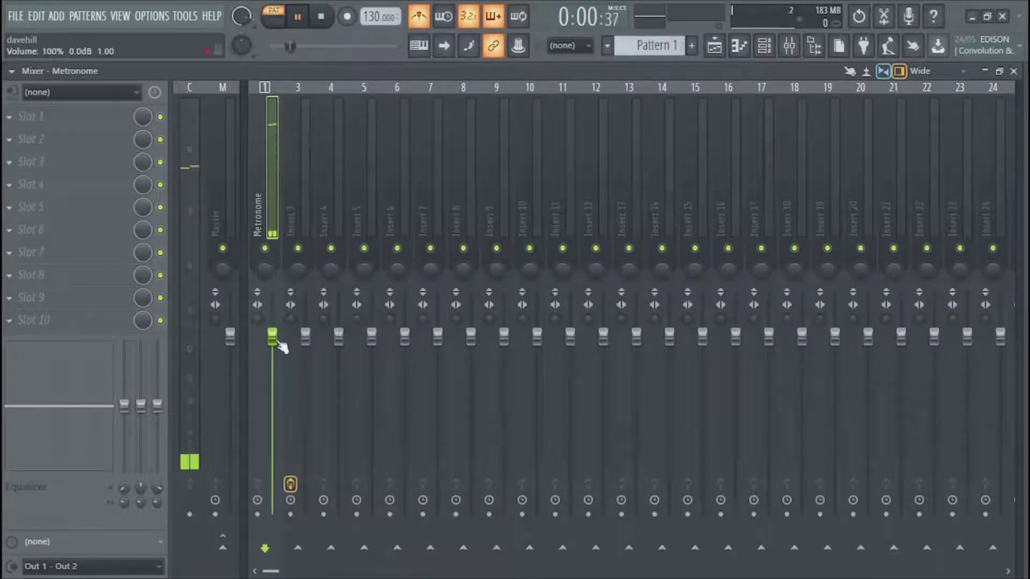
{"action": "left_click_drag", "start_coordinate": [275, 338], "coordinate": [276, 448]}
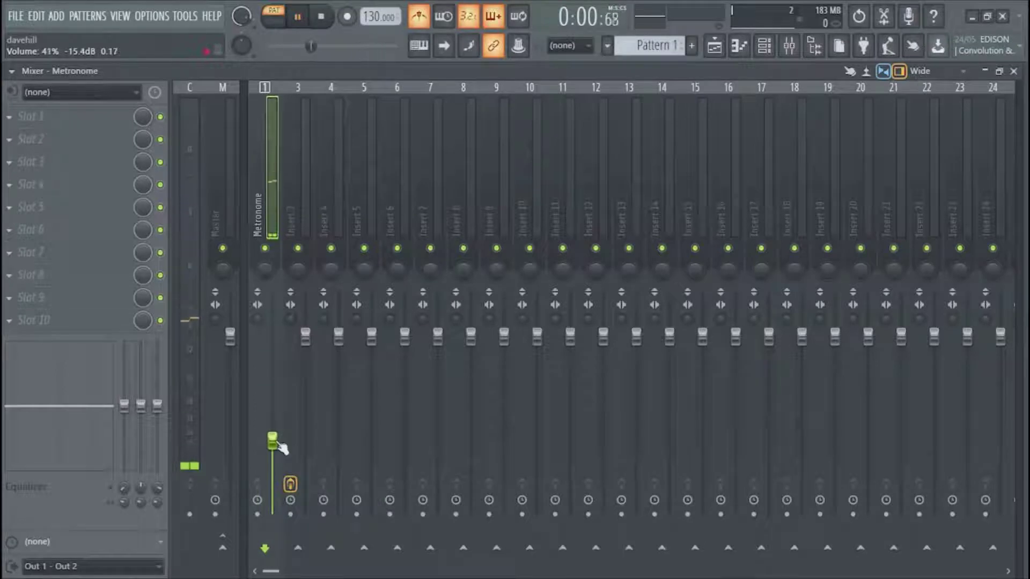
{"action": "left_click", "coordinate": [274, 441], "text": "alt"}
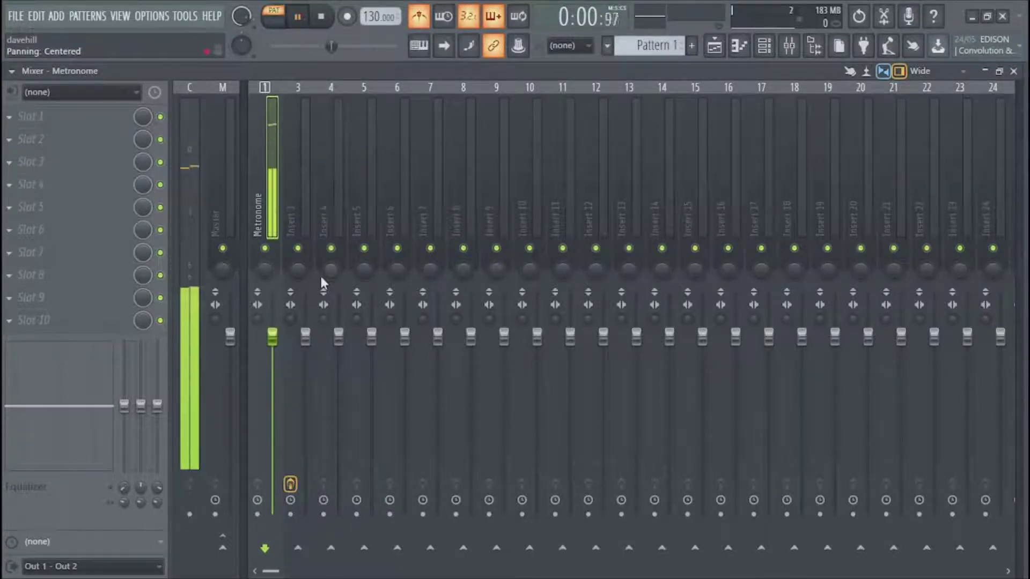
Step: Solo and unsolo Insert 4, mute and unmute the Metronome track during playback, and stop playback
{"action": "right_click", "coordinate": [331, 248]}
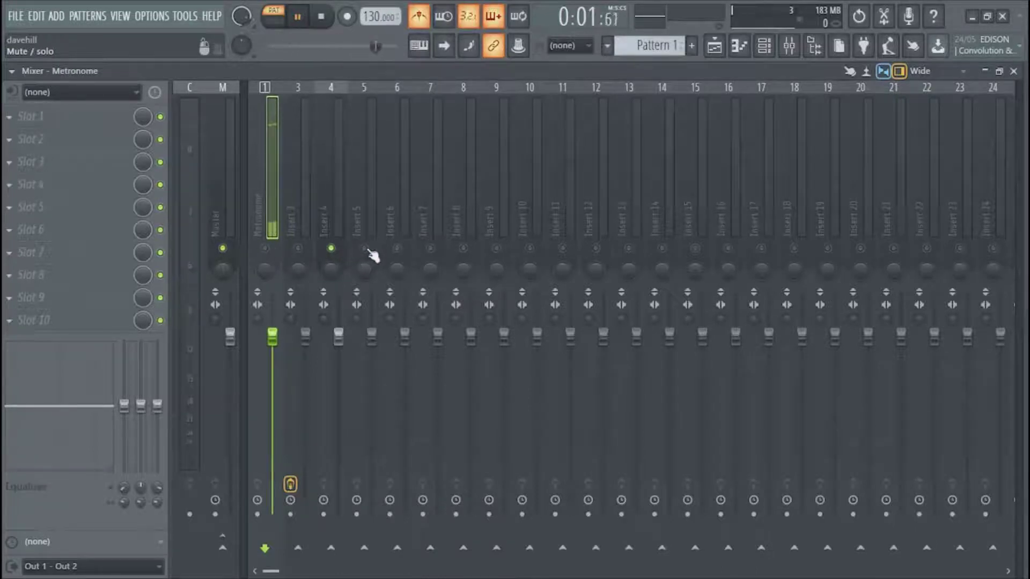
{"action": "right_click", "coordinate": [329, 249]}
{"action": "left_click", "coordinate": [269, 249]}
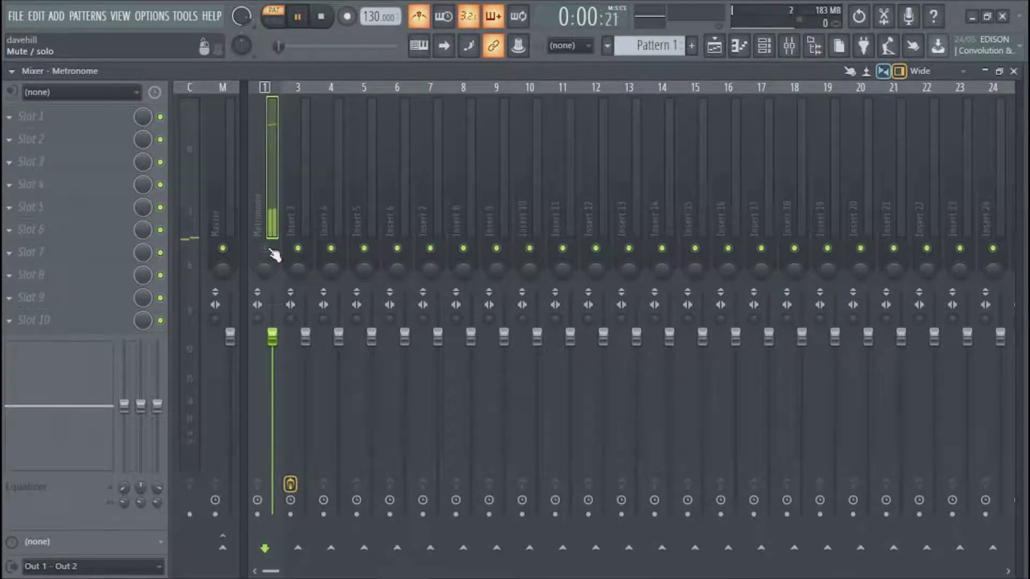
{"action": "left_click", "coordinate": [270, 250]}
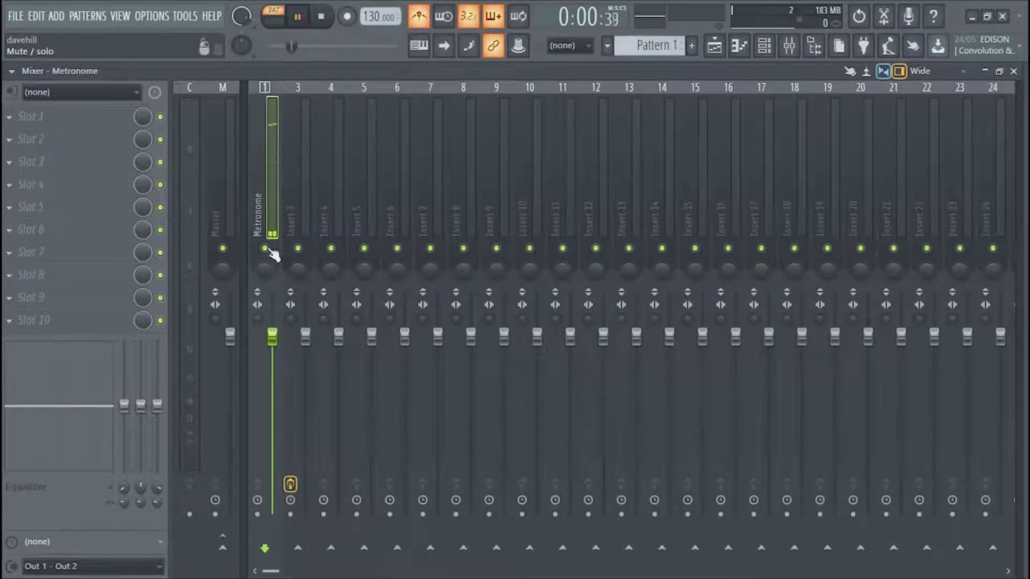
{"action": "key", "text": "space"}
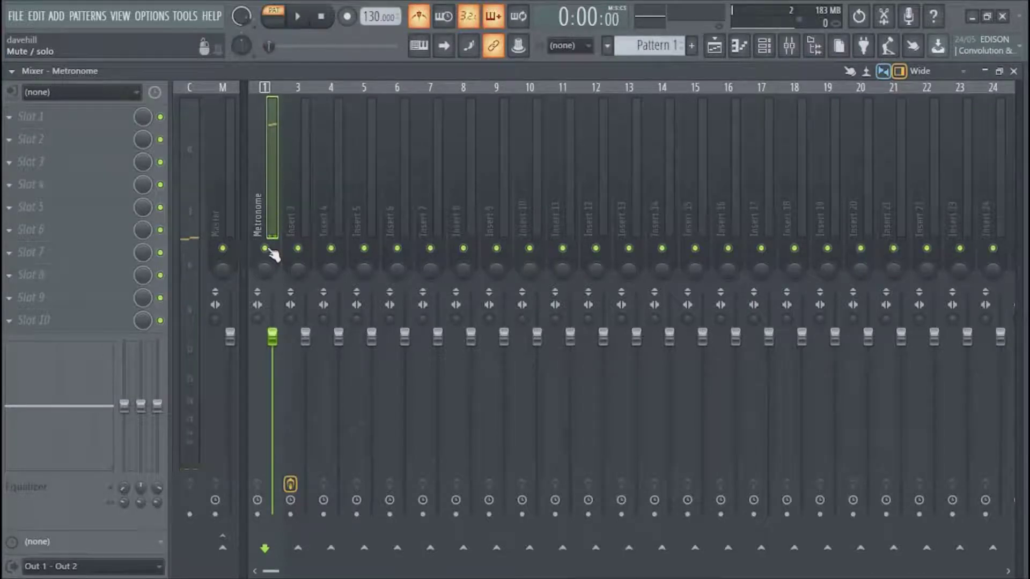
Step: Turn the metronome off and back on
{"action": "key", "text": "ctrl+m"}
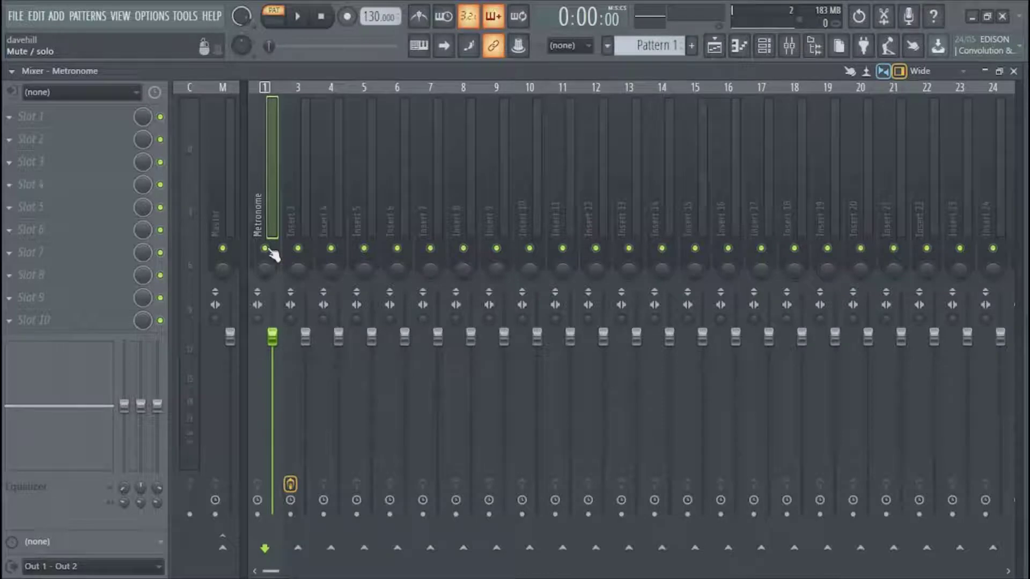
{"action": "key", "text": "ctrl+m"}
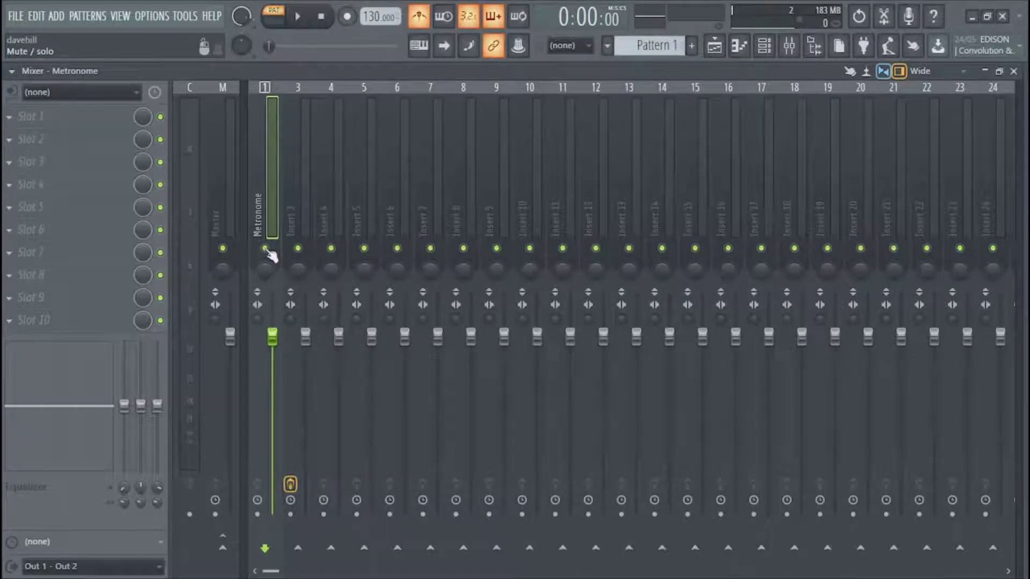
Step: Lock the Metronome track's mute state, solo Insert 5 to test it, and release the lock and solo
{"action": "left_click", "coordinate": [265, 249]}
{"action": "right_click", "coordinate": [364, 248]}
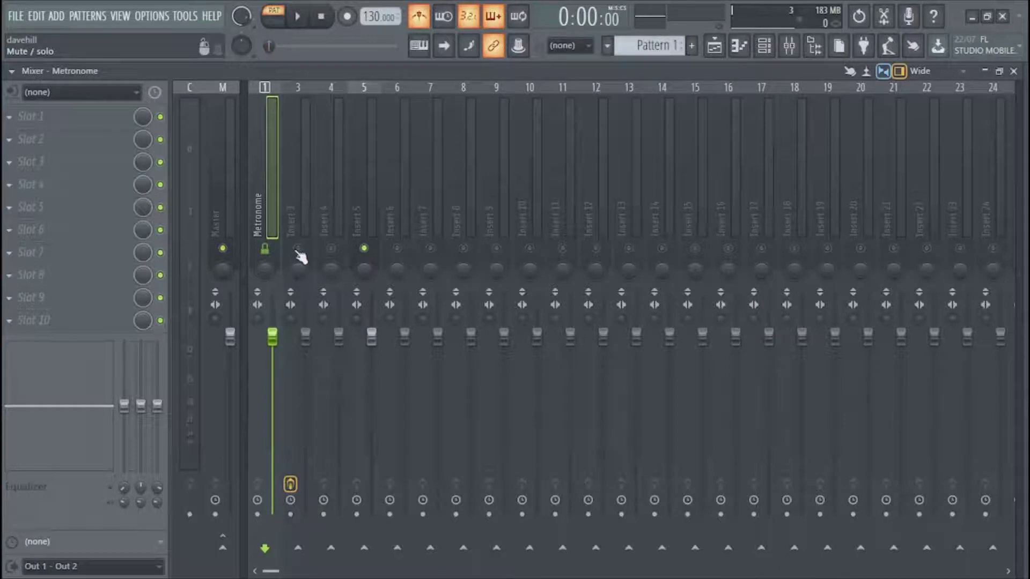
{"action": "left_click", "coordinate": [267, 249]}
{"action": "left_click", "coordinate": [267, 249]}
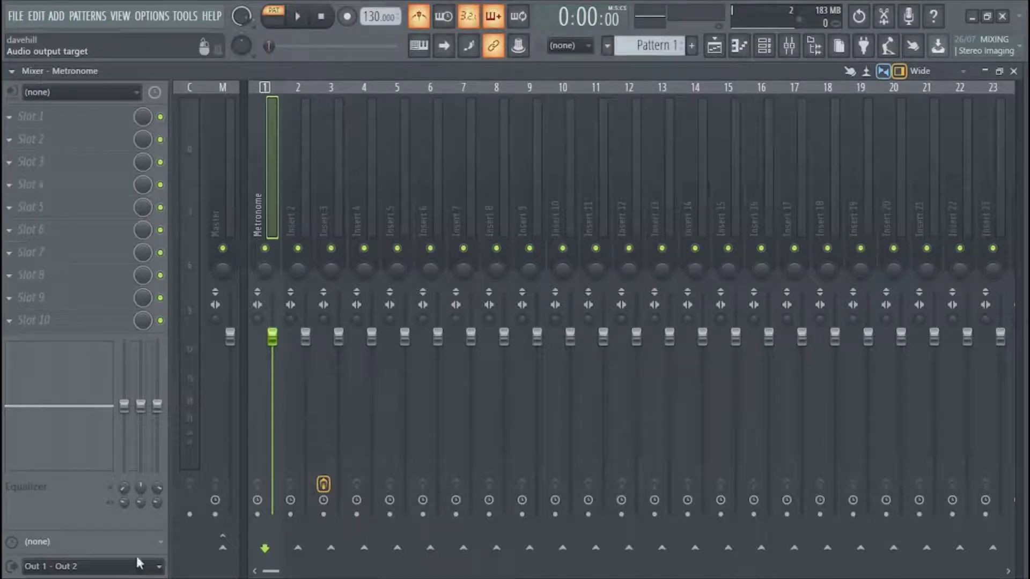
Step: Disable the Metronome track's send to Master and route its audio output directly to Out 1 - Out 2
{"action": "left_click", "coordinate": [296, 165]}
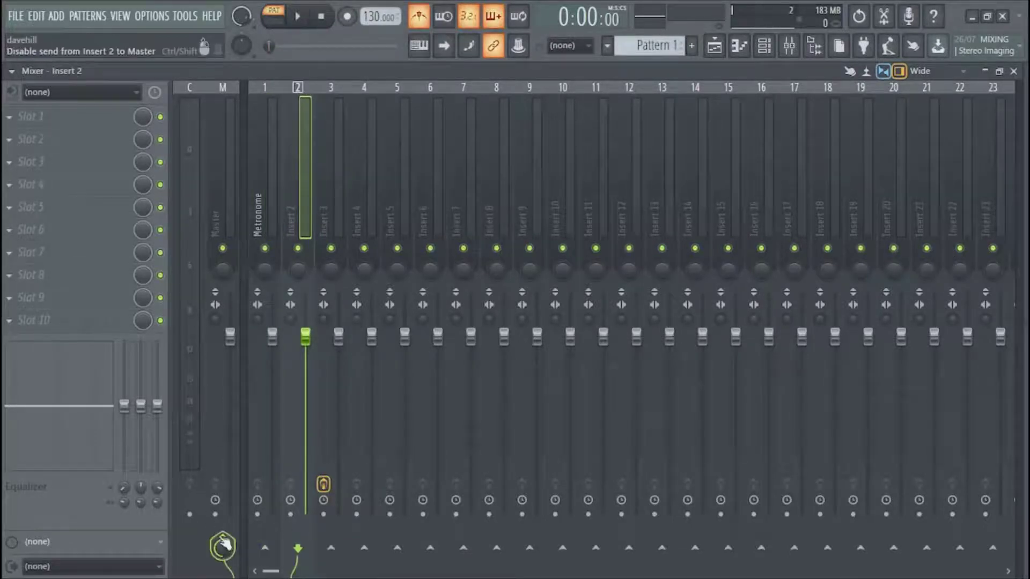
{"action": "left_click", "coordinate": [259, 170]}
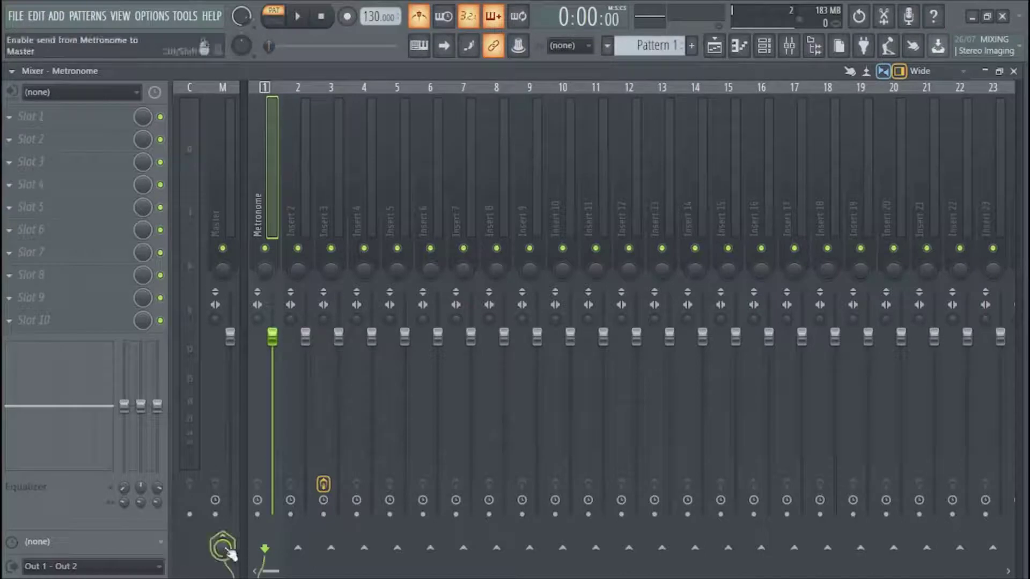
{"action": "left_click", "coordinate": [224, 547]}
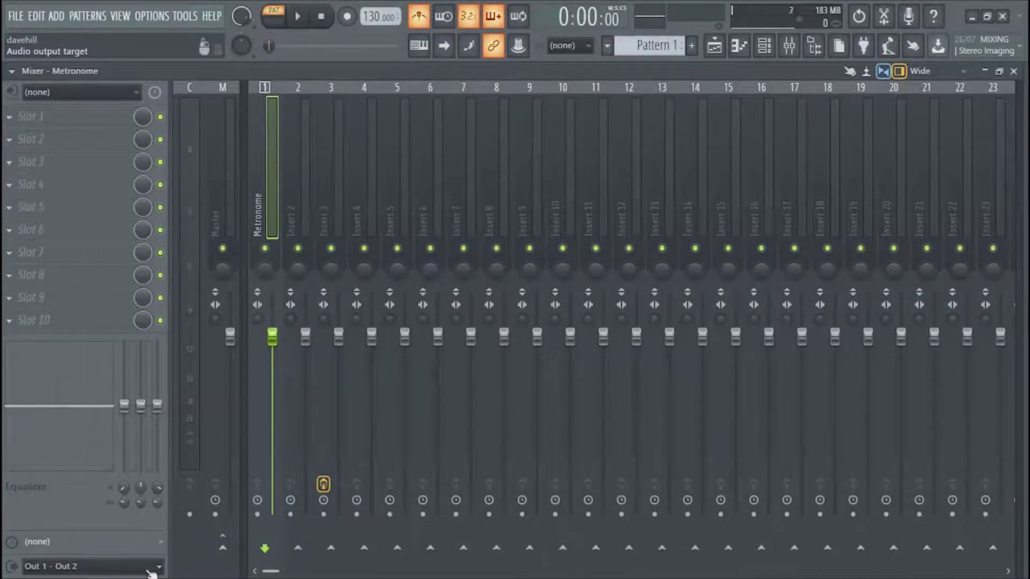
{"action": "left_click", "coordinate": [151, 572]}
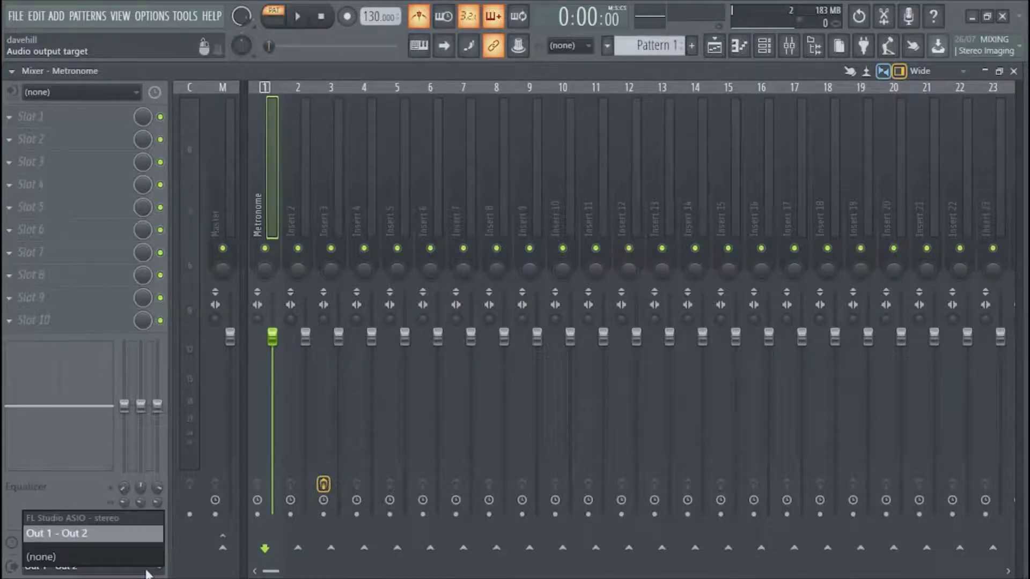
{"action": "left_click", "coordinate": [102, 534]}
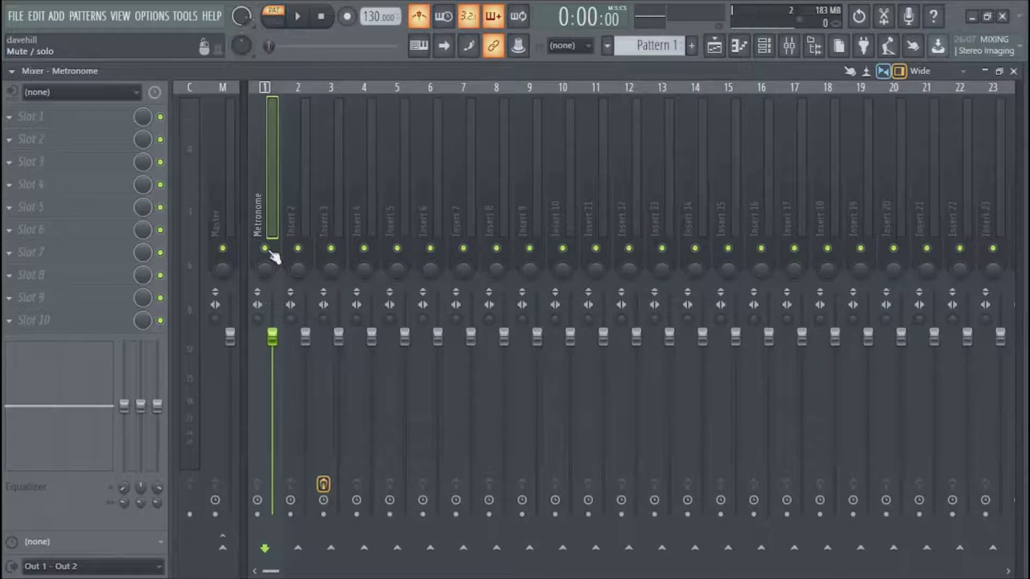
Step: Rename mixer track Insert 2 as Premaster
{"action": "left_click", "coordinate": [297, 211]}
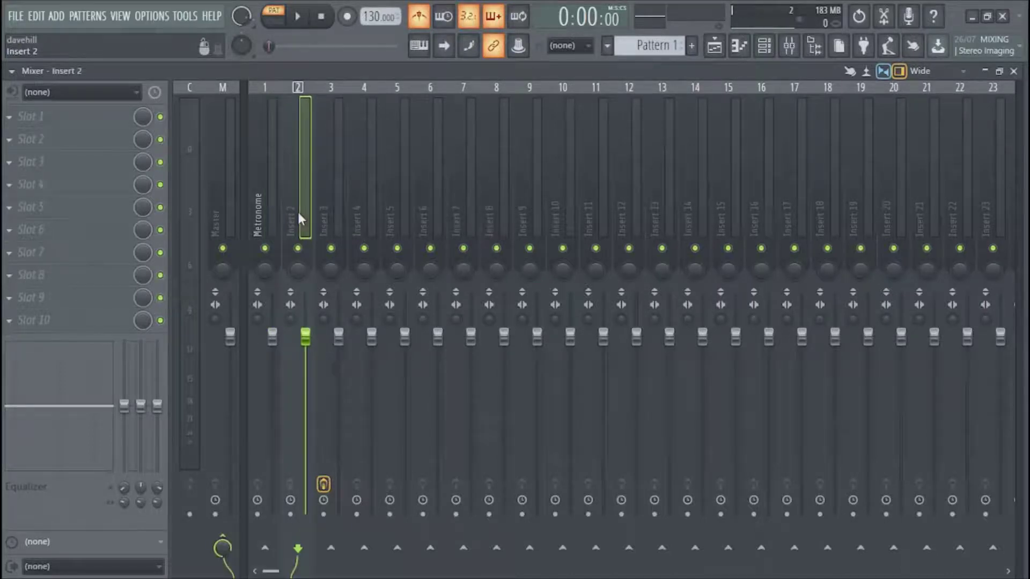
{"action": "right_click", "coordinate": [298, 215]}
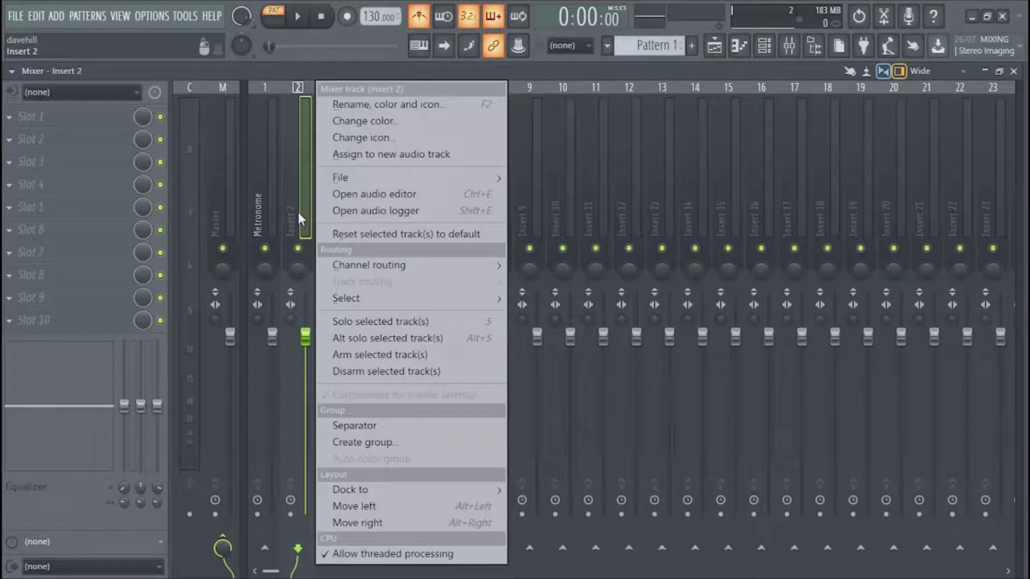
{"action": "left_click", "coordinate": [363, 107]}
{"action": "type", "text": "Premaster"}
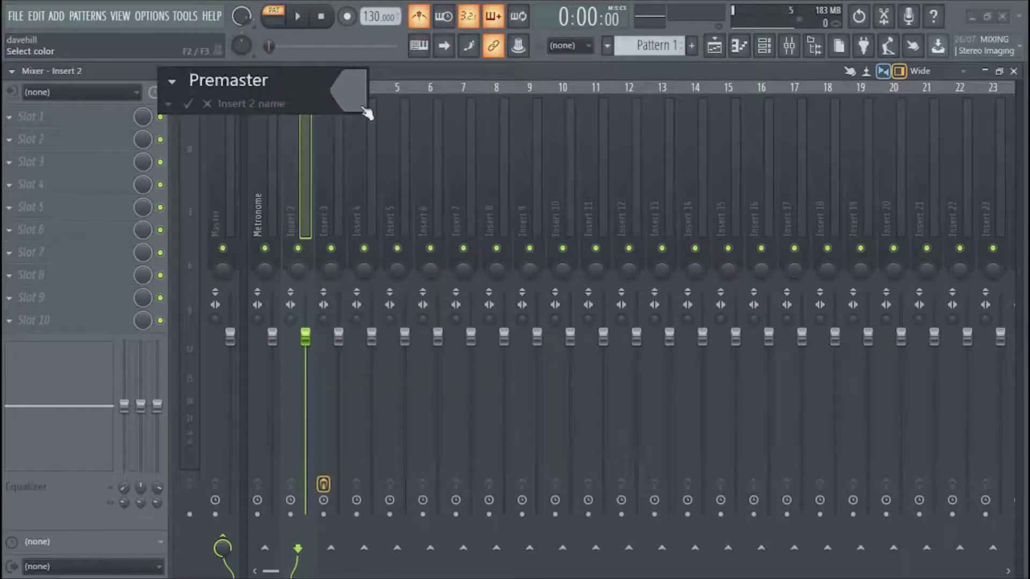
{"action": "key", "text": "Return"}
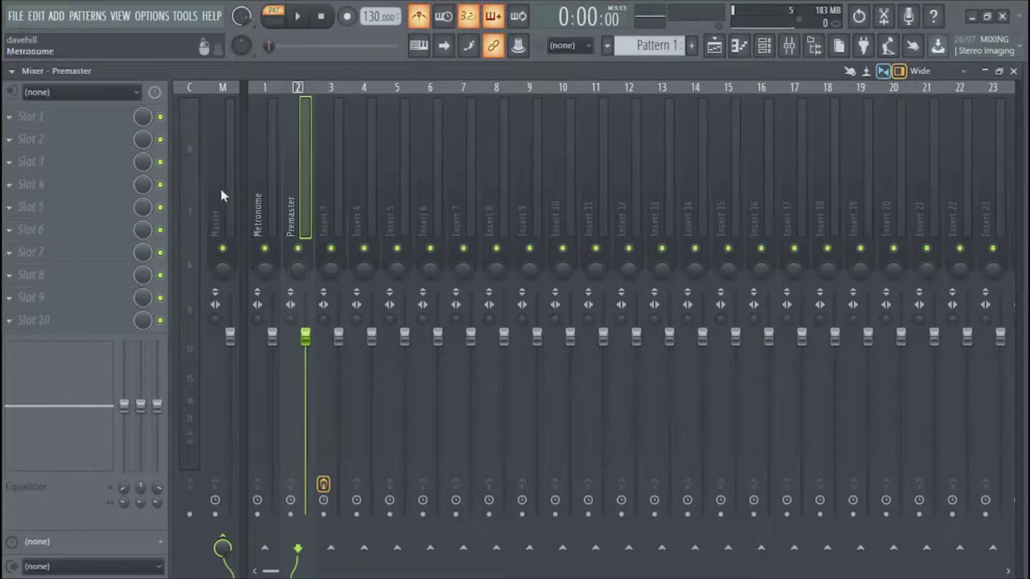
{"action": "left_click", "coordinate": [330, 201]}
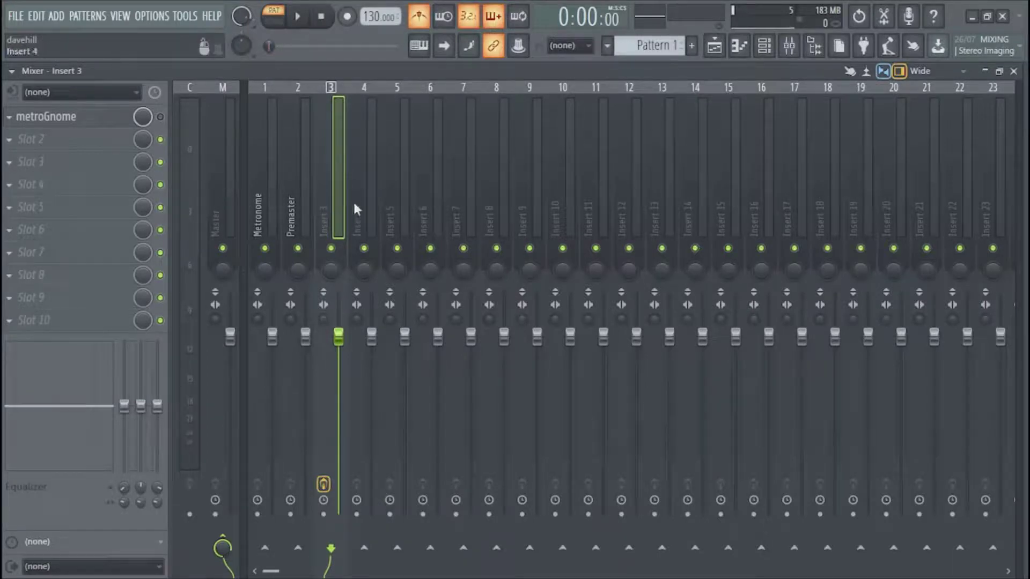
{"action": "left_click_drag", "start_coordinate": [355, 200], "coordinate": [650, 194]}
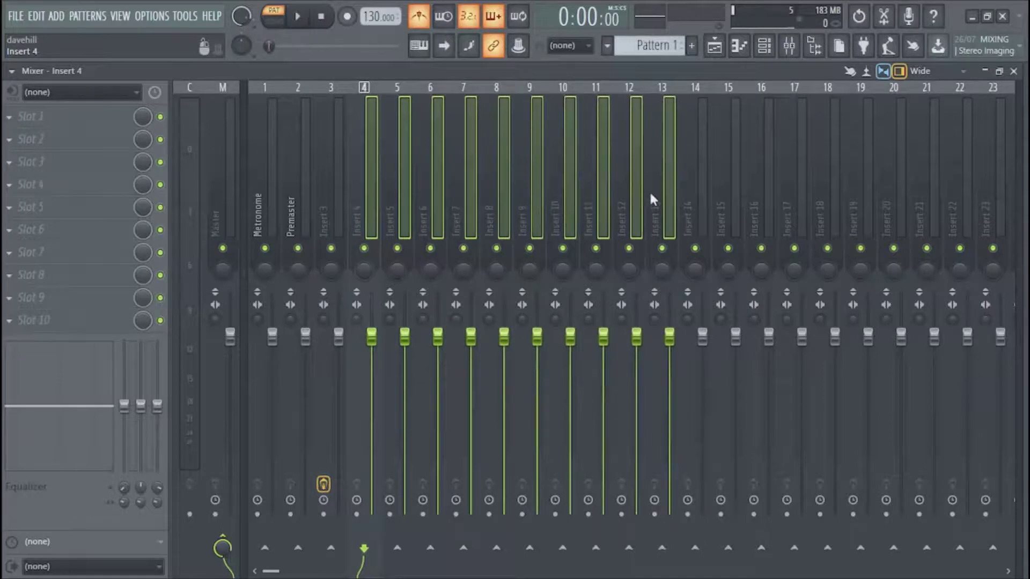
{"action": "left_click", "coordinate": [529, 175]}
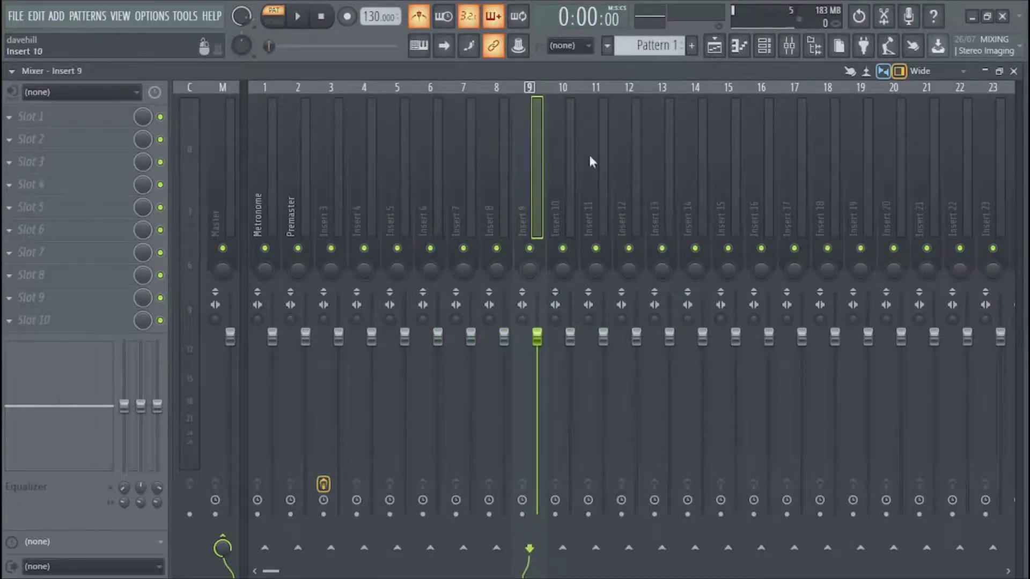
Step: Switch the mixer layout to Compact
{"action": "left_click", "coordinate": [952, 79]}
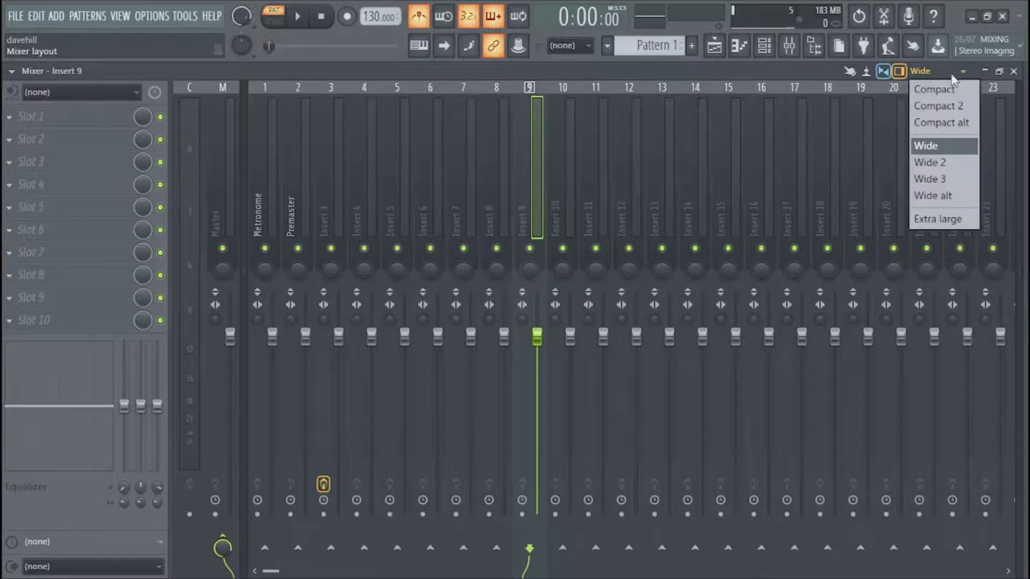
{"action": "left_click", "coordinate": [951, 92]}
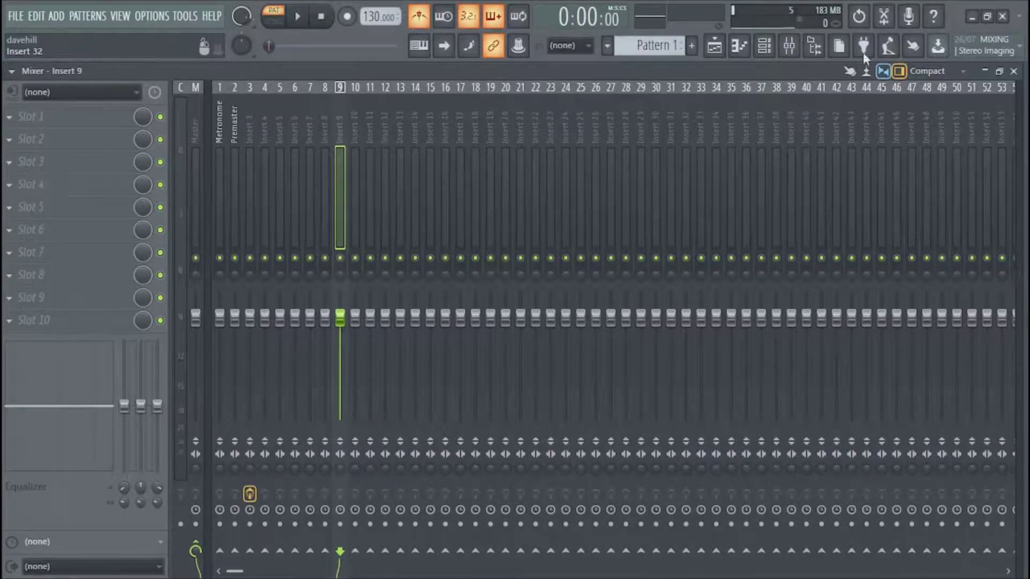
Step: Switch the mixer layout to Wide and select all tracks routed to the Master track
{"action": "left_click", "coordinate": [957, 77]}
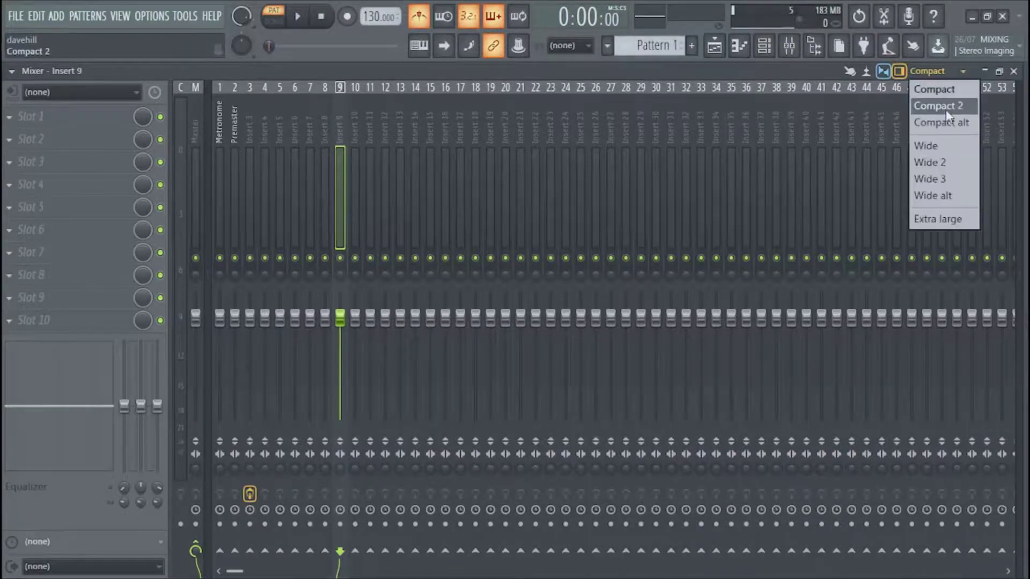
{"action": "left_click", "coordinate": [942, 152]}
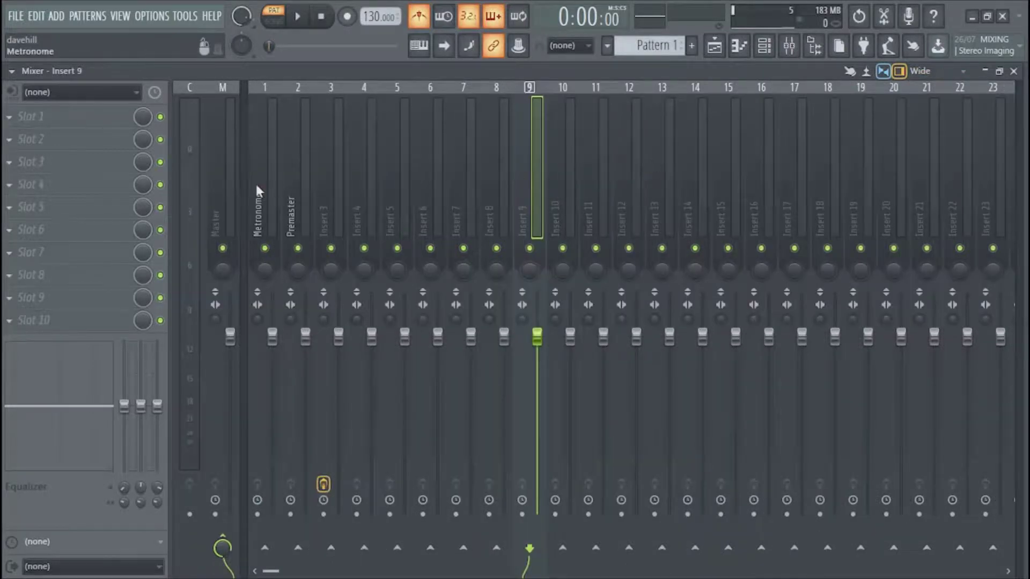
{"action": "right_click", "coordinate": [214, 188]}
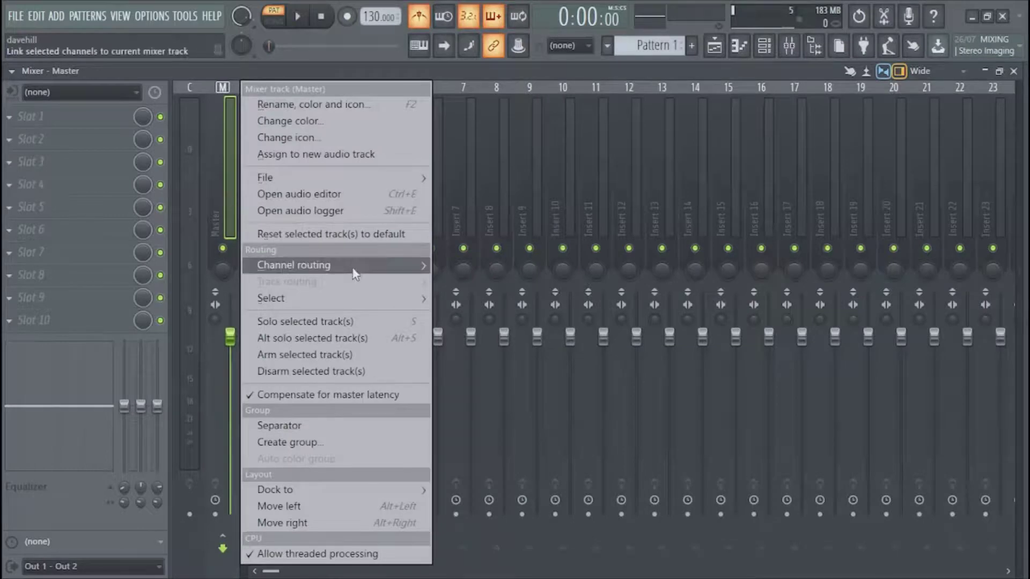
{"action": "mouse_move", "coordinate": [378, 295]}
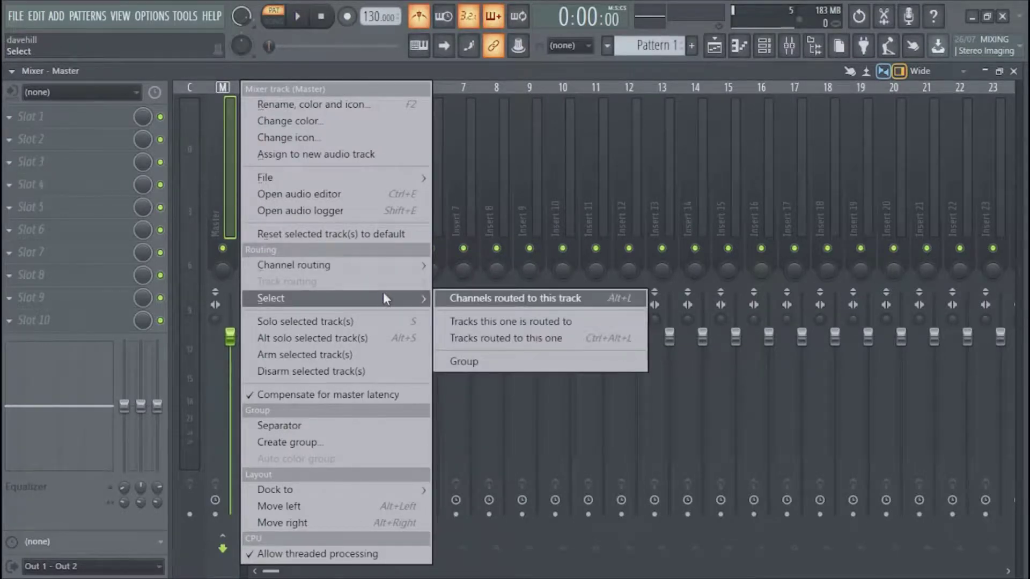
{"action": "left_click", "coordinate": [488, 339]}
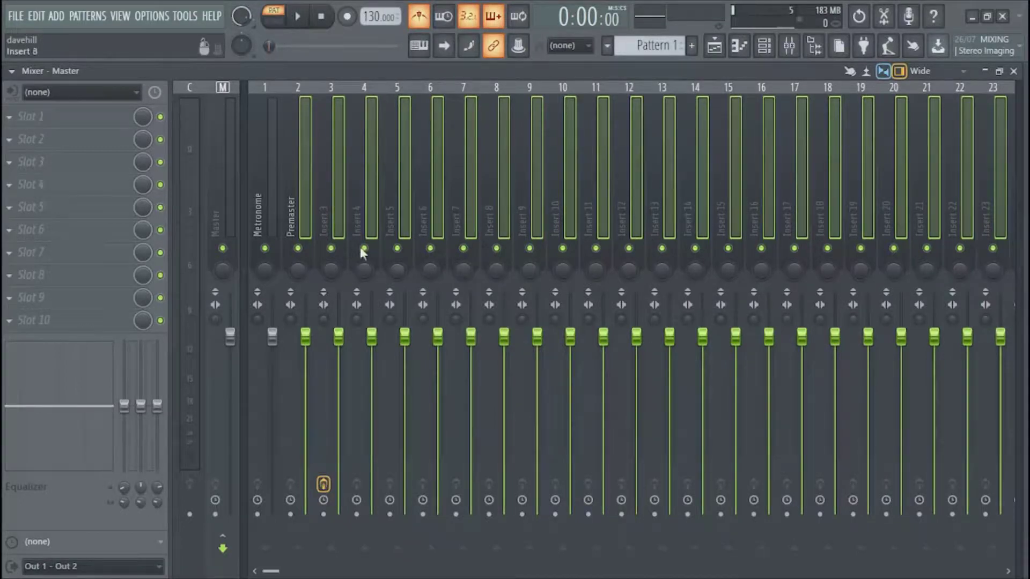
Step: Route the selected tracks to the Premaster track only, and select Insert 6 to check its routing
{"action": "right_click", "coordinate": [295, 182]}
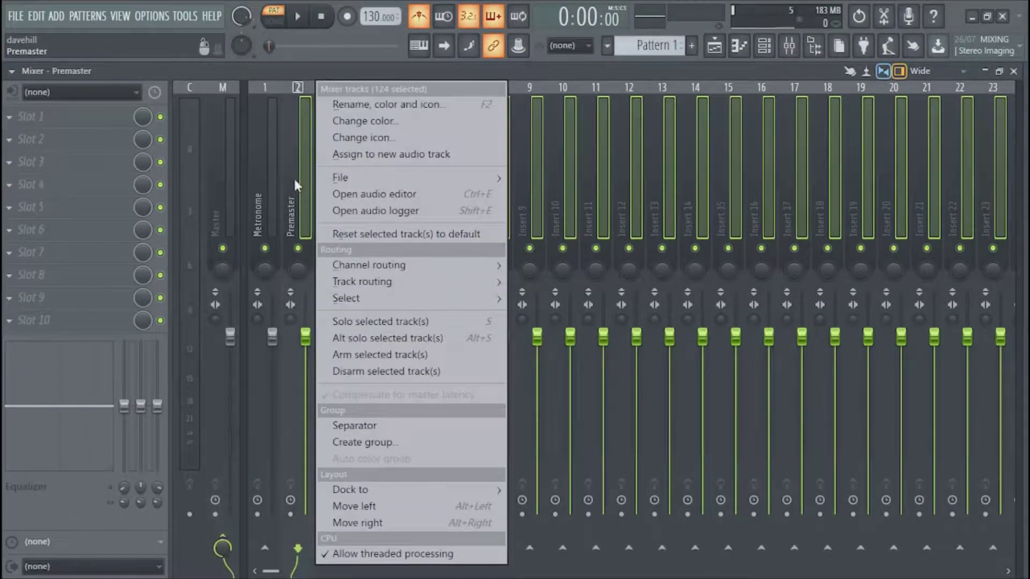
{"action": "mouse_move", "coordinate": [372, 281]}
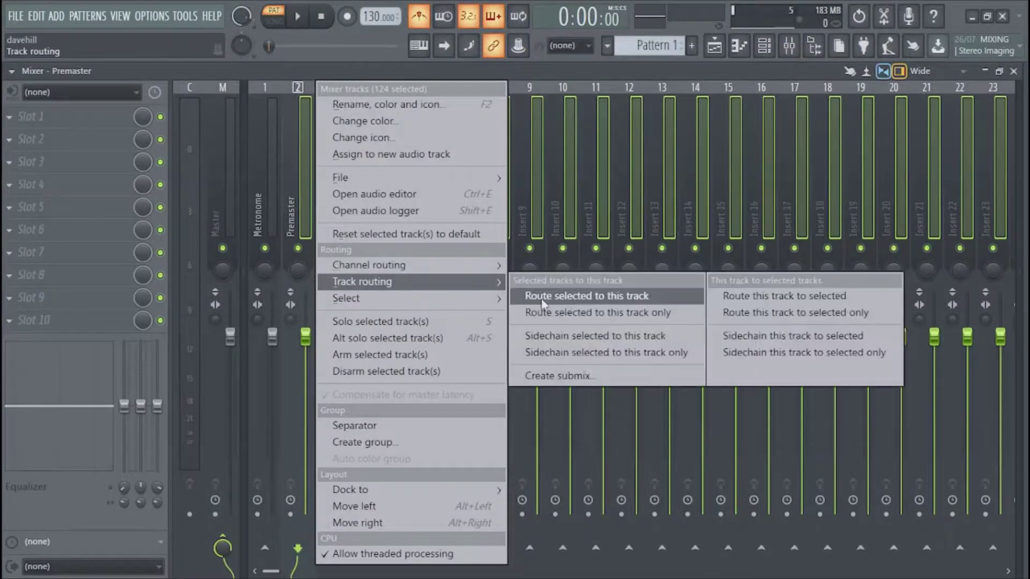
{"action": "left_click", "coordinate": [583, 320]}
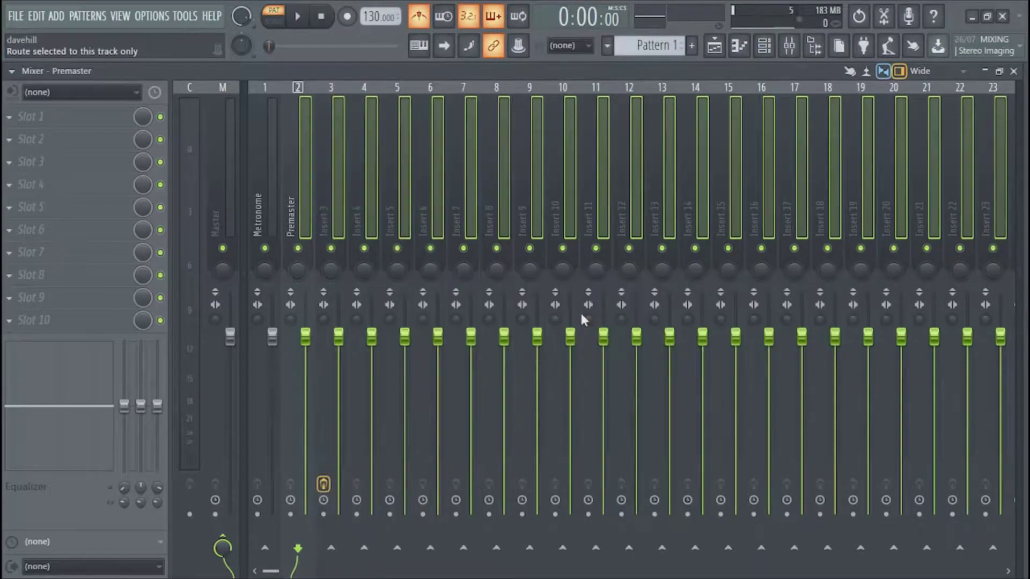
{"action": "left_click", "coordinate": [420, 196]}
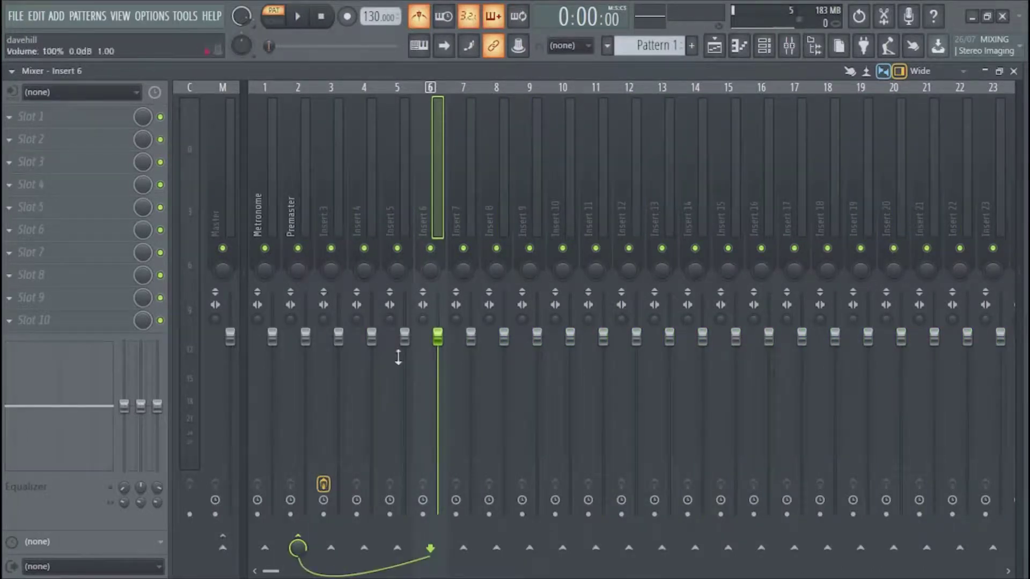
Step: Sidechain the Premaster track to the Metronome track
{"action": "left_click", "coordinate": [298, 220]}
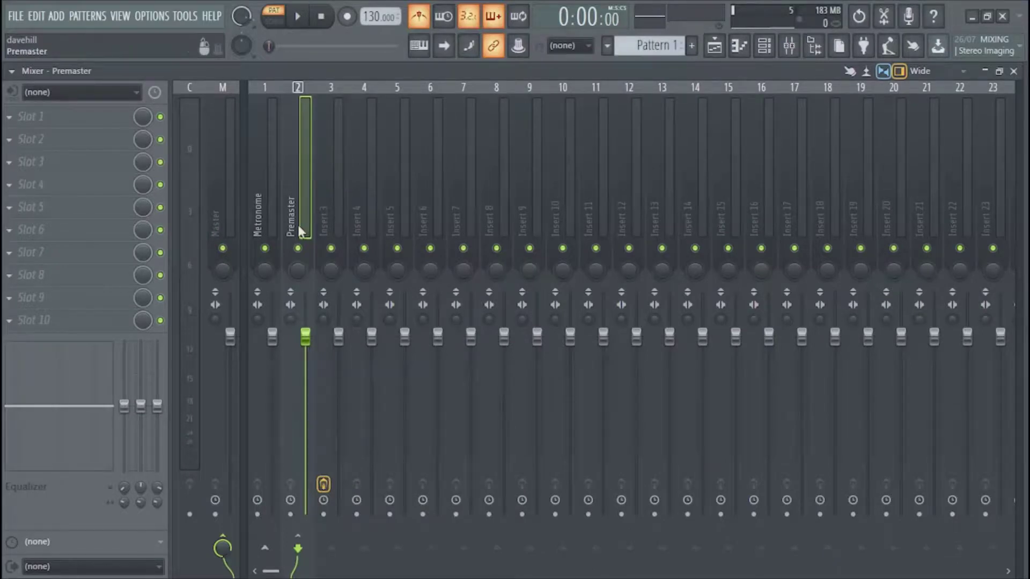
{"action": "right_click", "coordinate": [268, 557]}
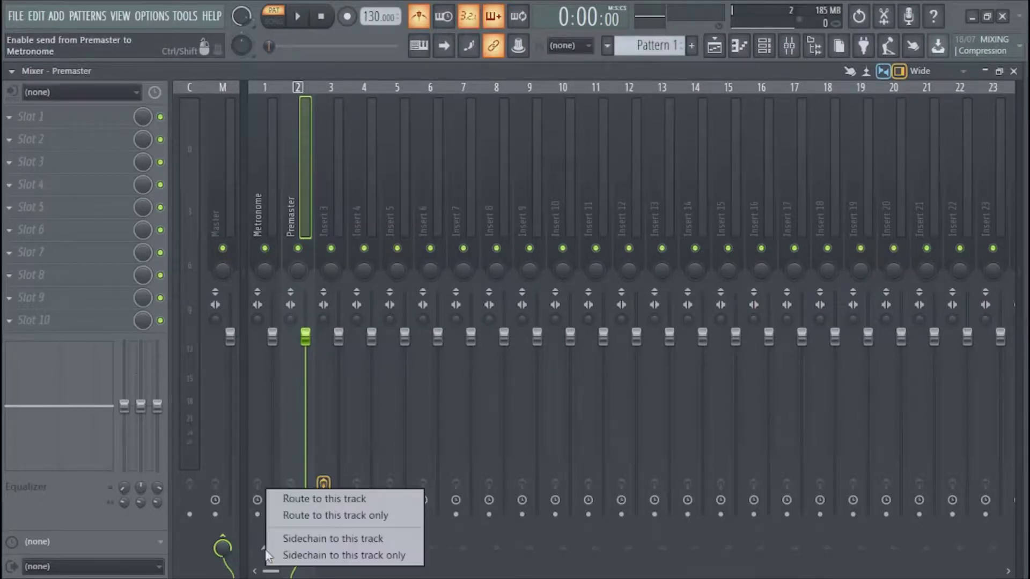
{"action": "left_click", "coordinate": [291, 539]}
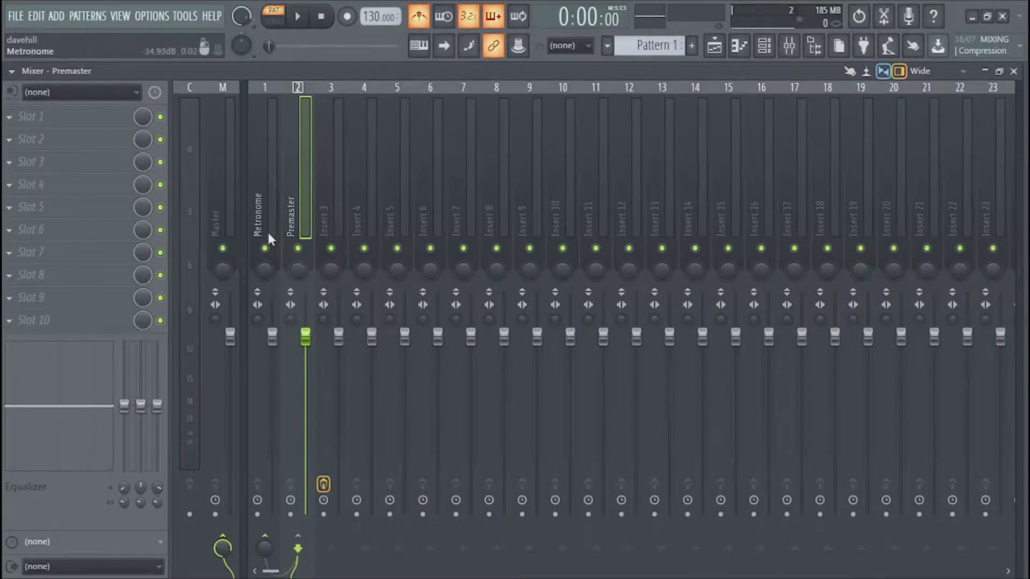
Step: Test soloing Inserts 5, 6 and 7 with the Premaster's sidechain send to Metronome on and off, and restore the send at 0%
{"action": "right_click", "coordinate": [403, 250]}
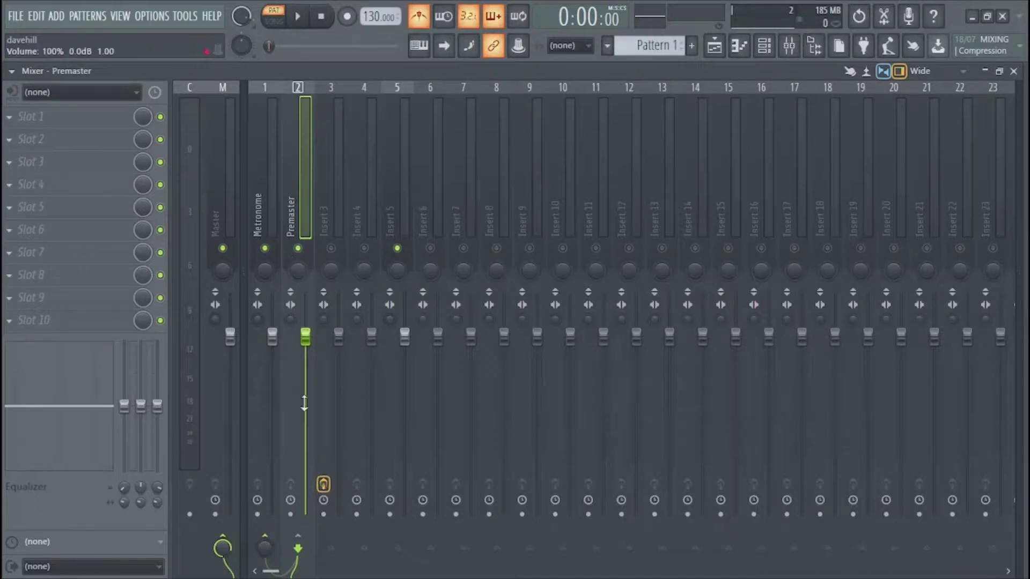
{"action": "left_click", "coordinate": [265, 537]}
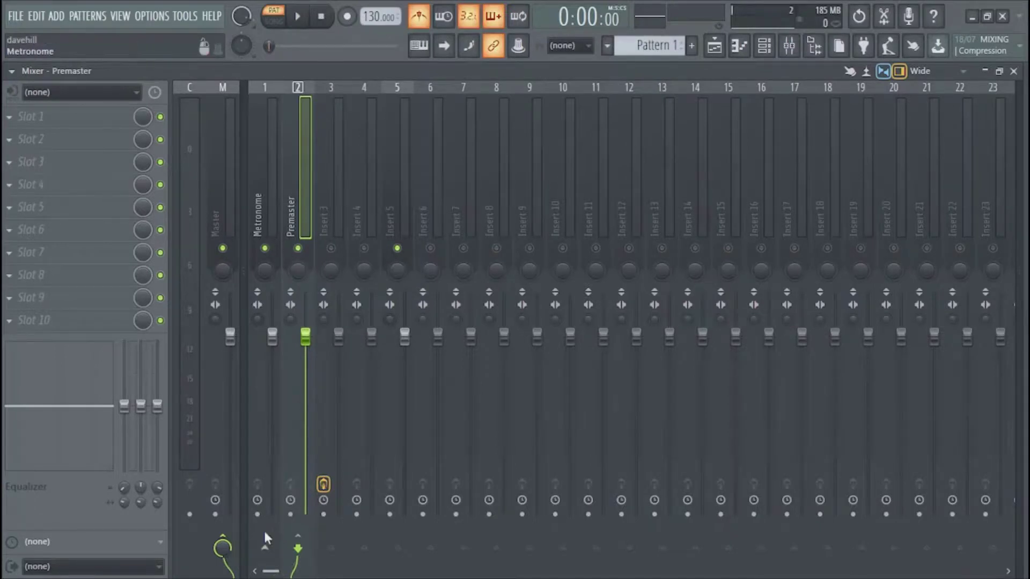
{"action": "right_click", "coordinate": [429, 248]}
{"action": "right_click", "coordinate": [464, 248]}
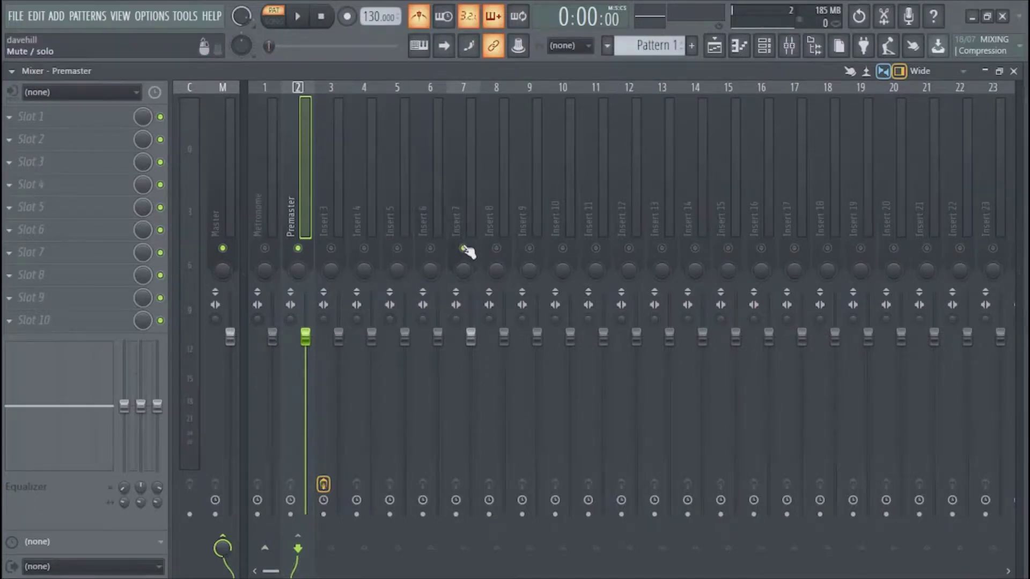
{"action": "right_click", "coordinate": [397, 248]}
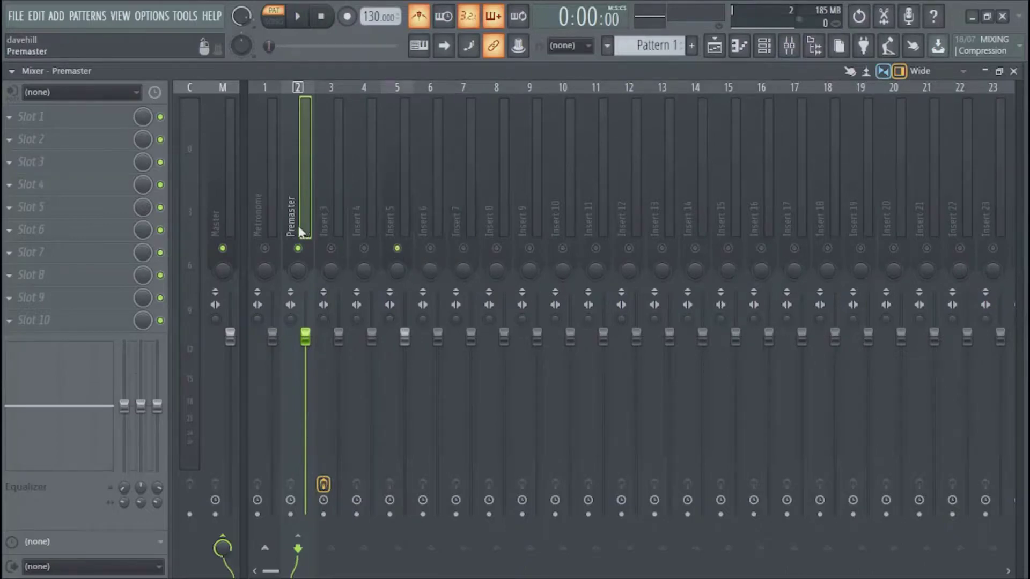
{"action": "left_click", "coordinate": [265, 547]}
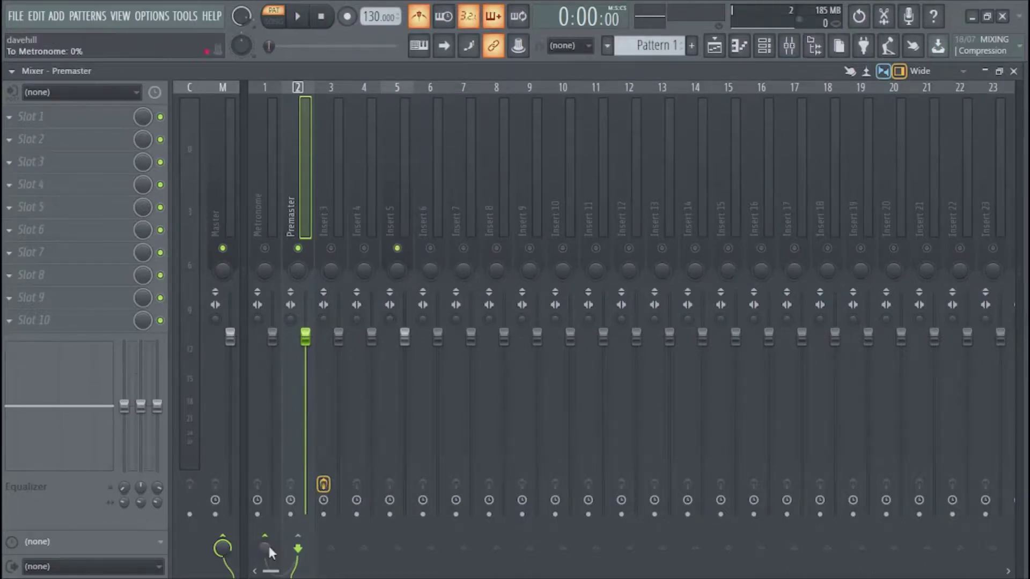
{"action": "scroll", "coordinate": [268, 550], "scroll_direction": "up", "scroll_amount": 6}
{"action": "scroll", "coordinate": [268, 551], "scroll_direction": "down", "scroll_amount": 6}
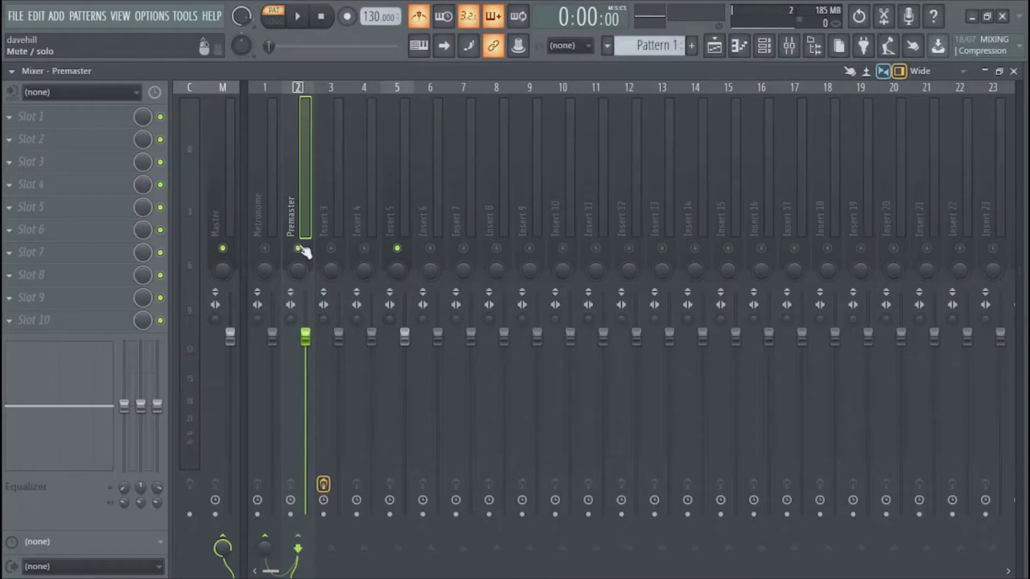
Step: Solo the Premaster track and dock it to the Right section of the mixer
{"action": "right_click", "coordinate": [298, 247]}
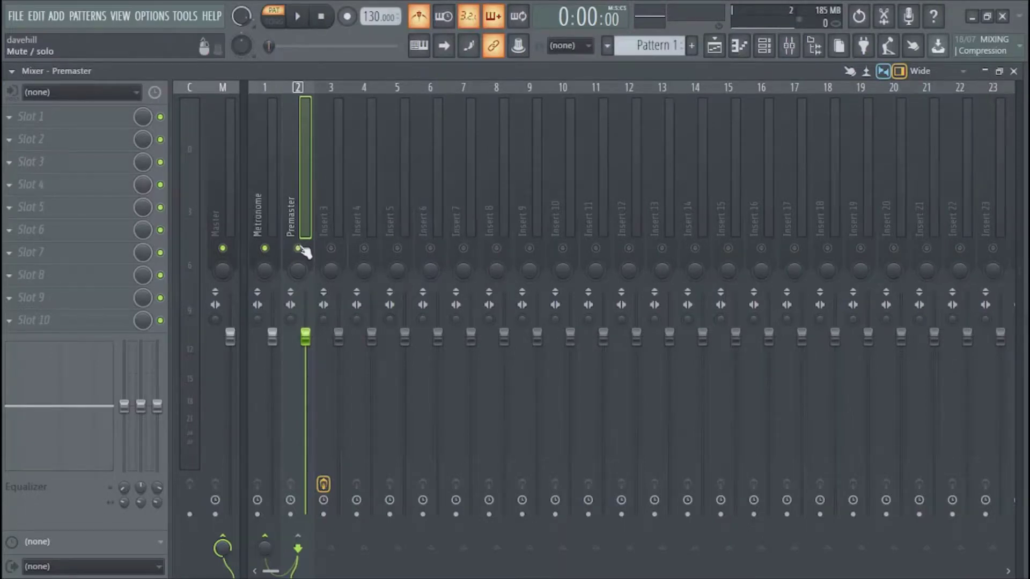
{"action": "right_click", "coordinate": [298, 125]}
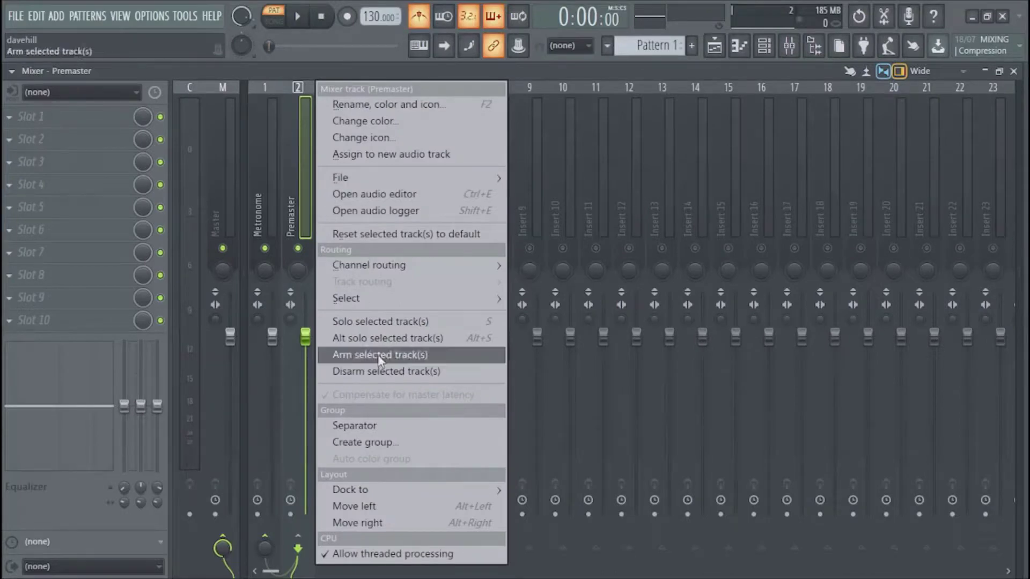
{"action": "mouse_move", "coordinate": [432, 497]}
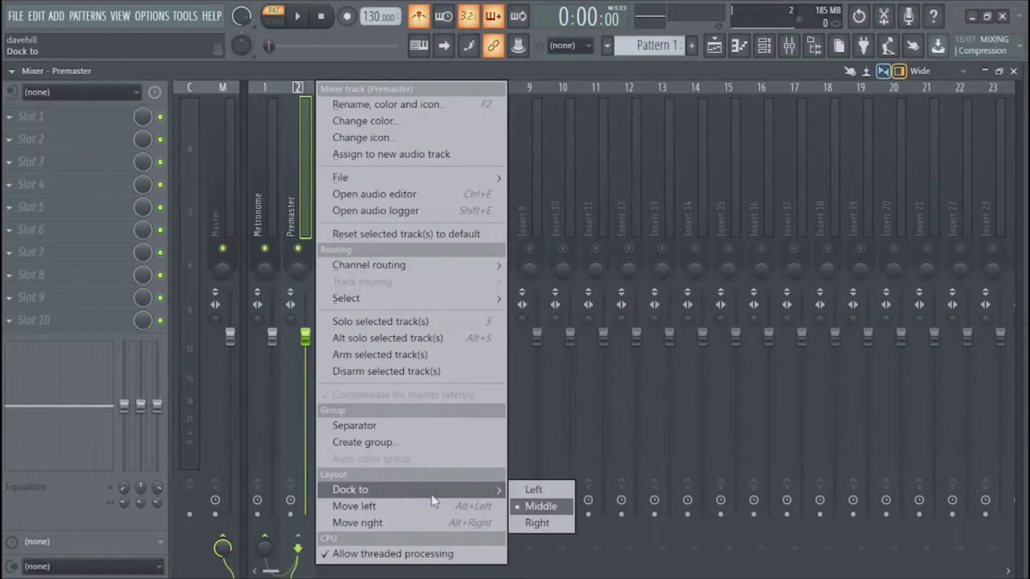
{"action": "left_click", "coordinate": [535, 523]}
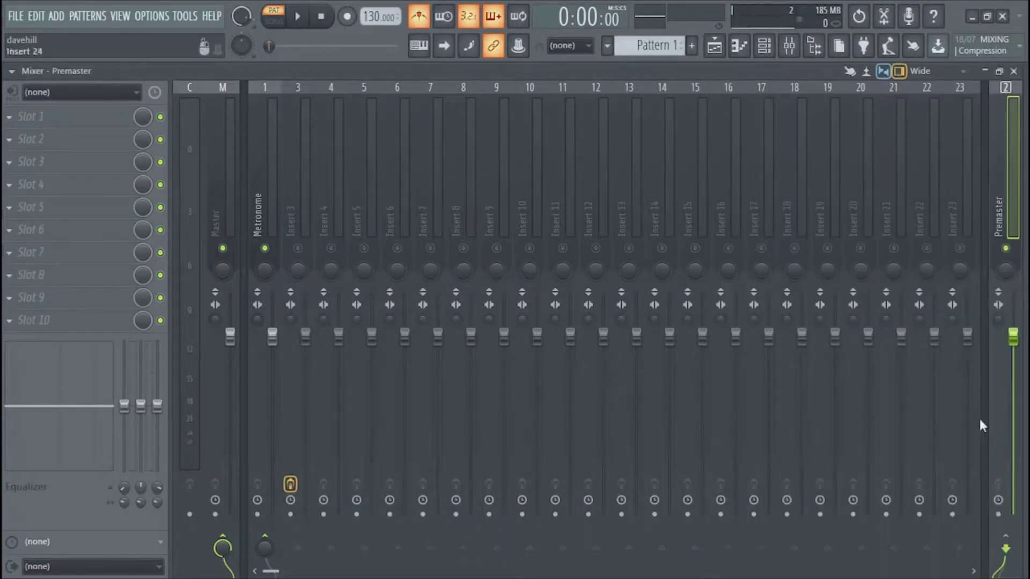
Step: Collapse and reopen the docked Premaster section, and browse through the inserts up to the fifties and back
{"action": "mouse_move", "coordinate": [1023, 433]}
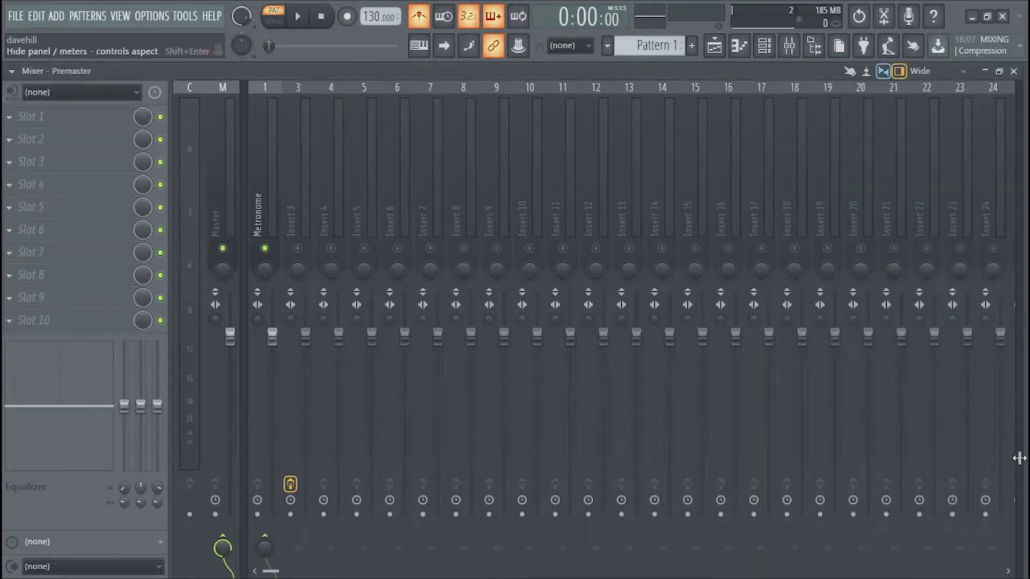
{"action": "left_click_drag", "start_coordinate": [1019, 458], "coordinate": [985, 458]}
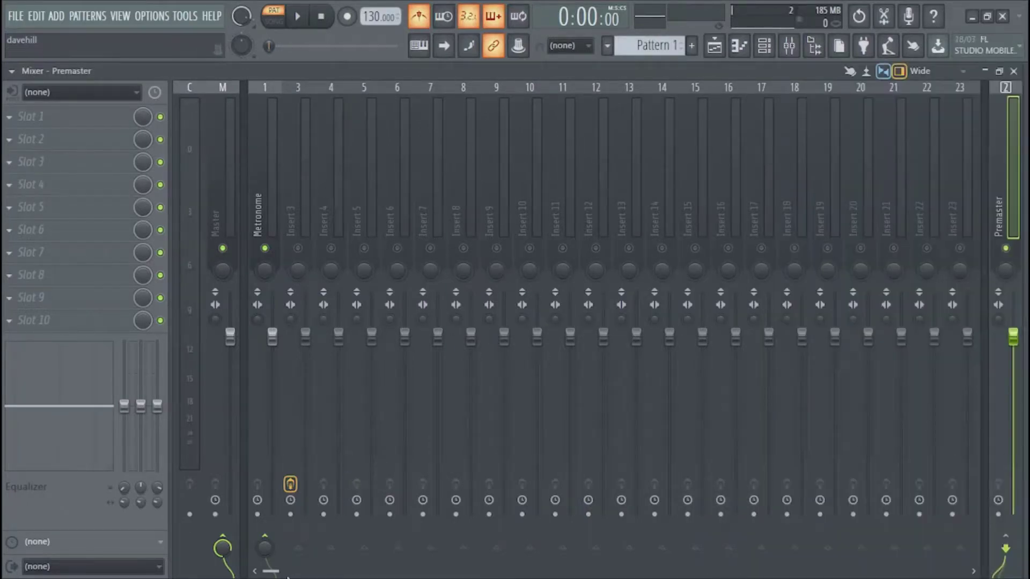
{"action": "left_click_drag", "start_coordinate": [269, 570], "coordinate": [489, 577]}
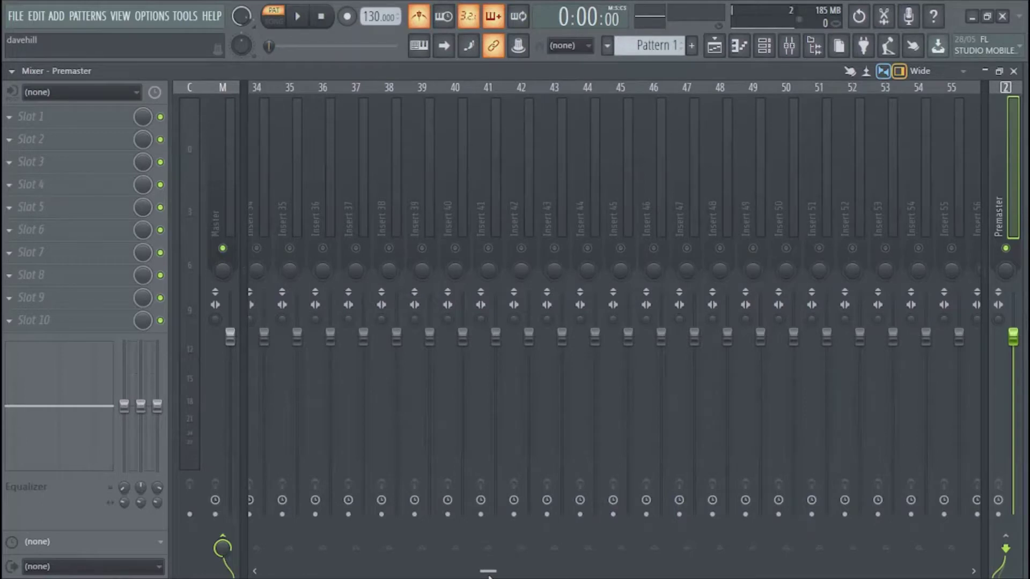
{"action": "left_click_drag", "start_coordinate": [488, 574], "coordinate": [269, 575]}
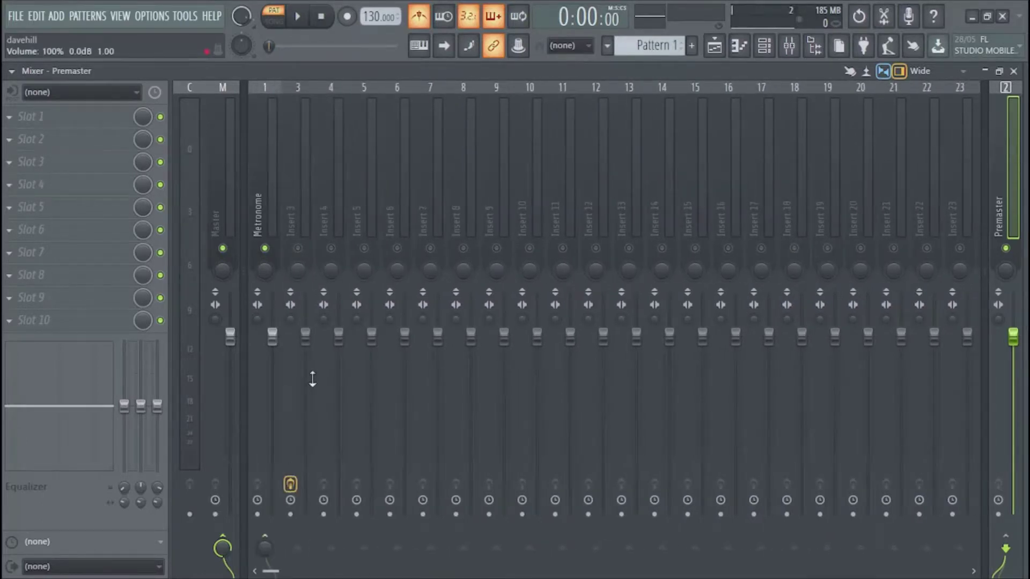